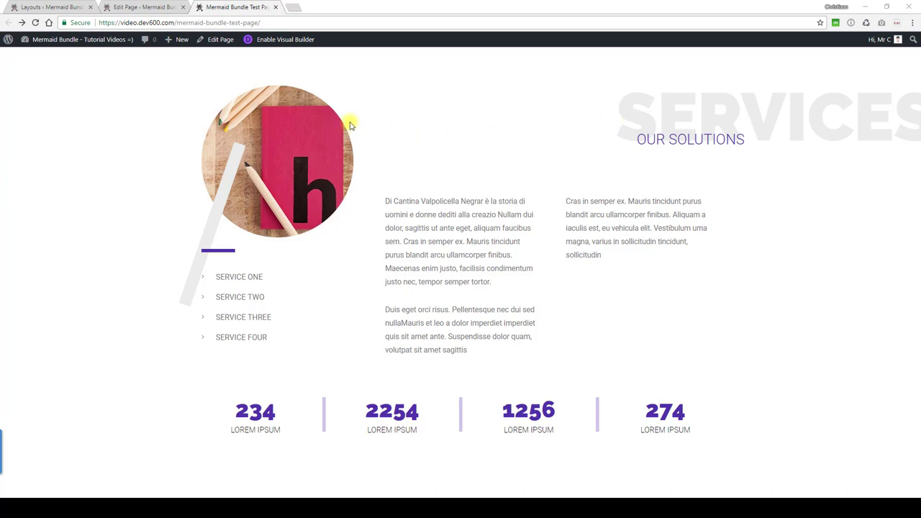
# Step: Examine the content, design and custom CSS settings of the 317x317 image module on the page being edited, and preview its look
pyautogui.click(158, 6)
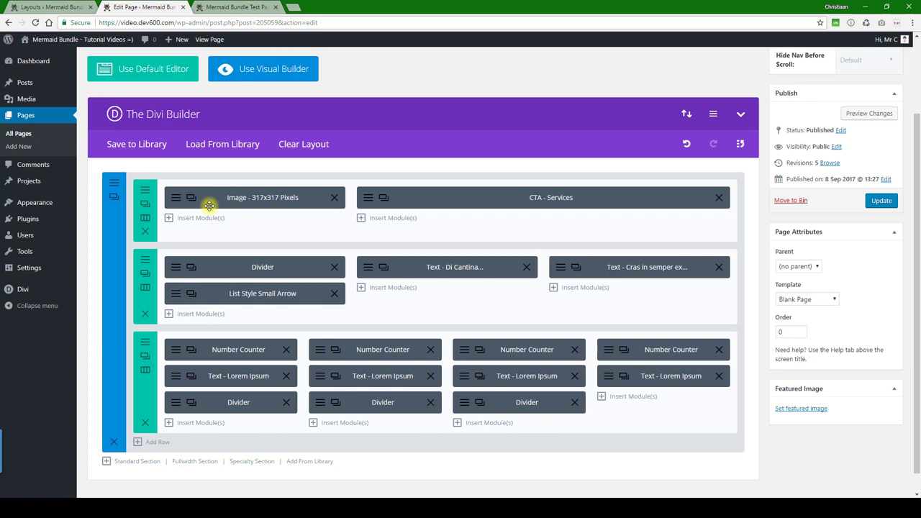
pyautogui.click(182, 199)
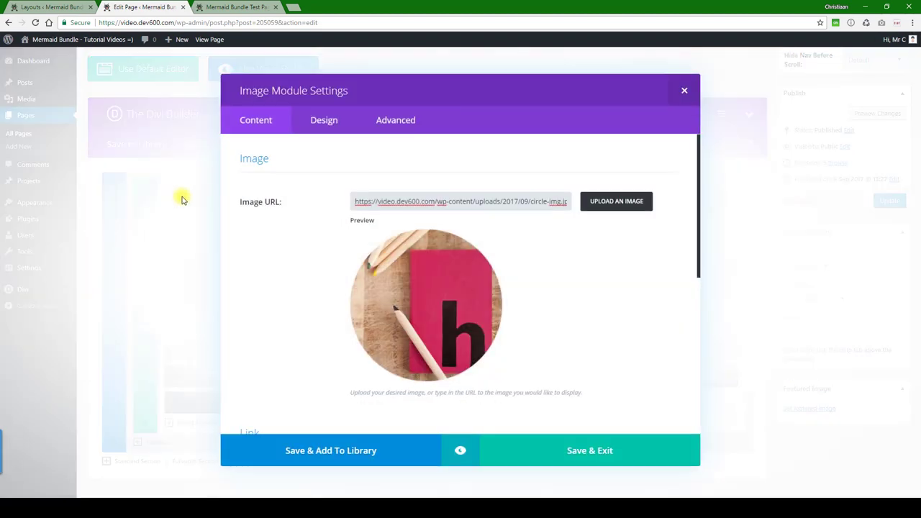
pyautogui.scroll(-5, 319, 171)
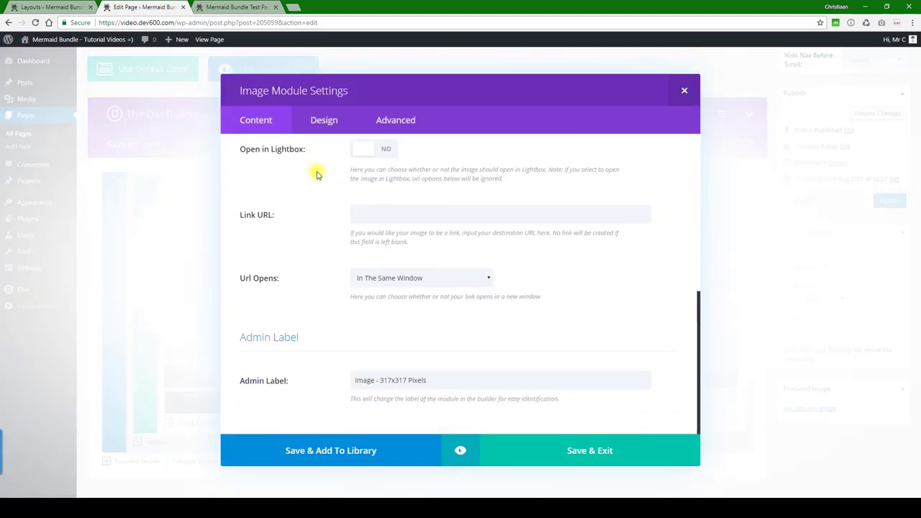
pyautogui.scroll(4, 316, 174)
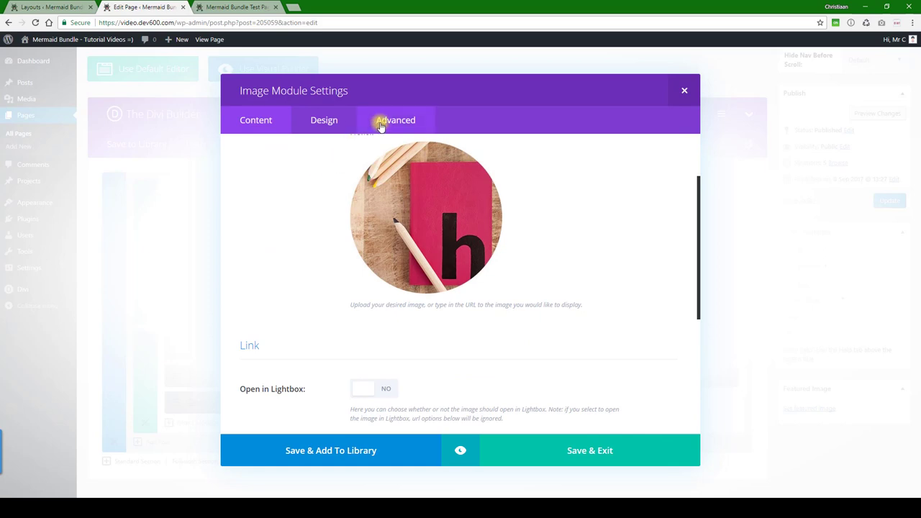
pyautogui.click(335, 124)
pyautogui.scroll(-5, 325, 180)
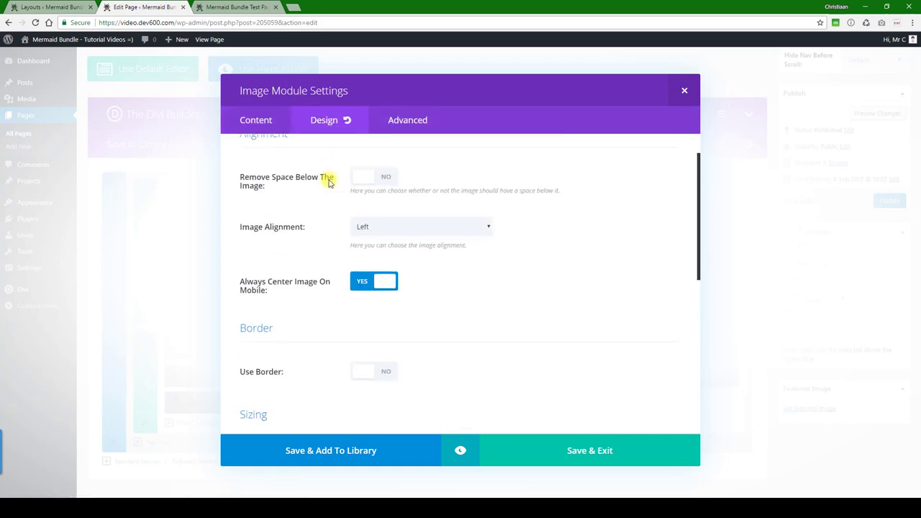
pyautogui.scroll(3, 328, 183)
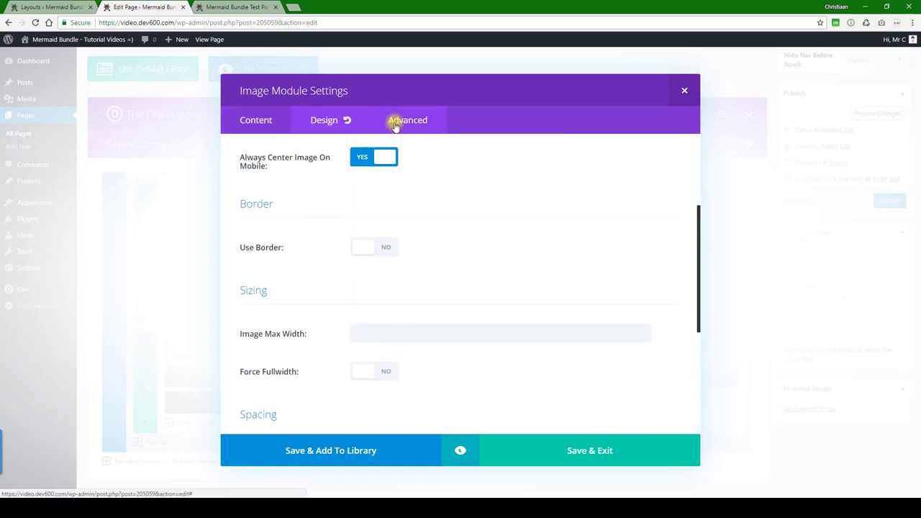
pyautogui.click(394, 121)
pyautogui.scroll(-4, 360, 208)
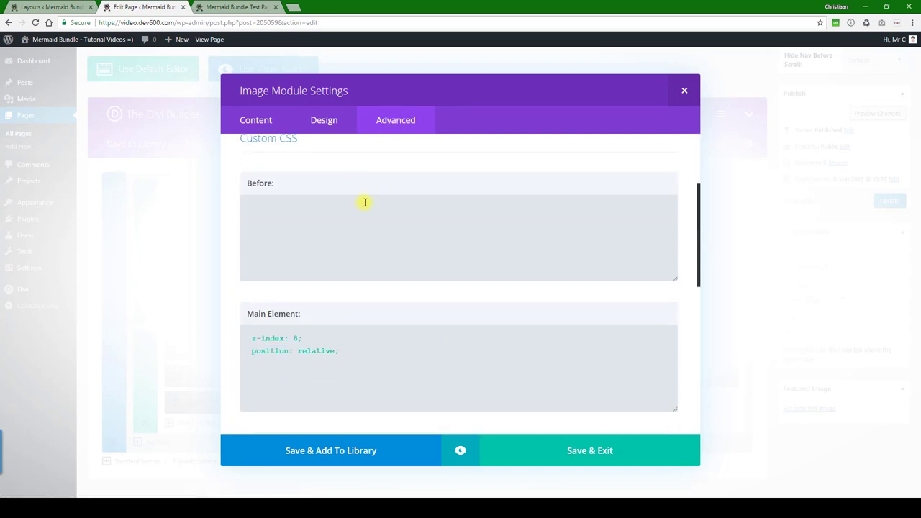
pyautogui.scroll(-3, 367, 191)
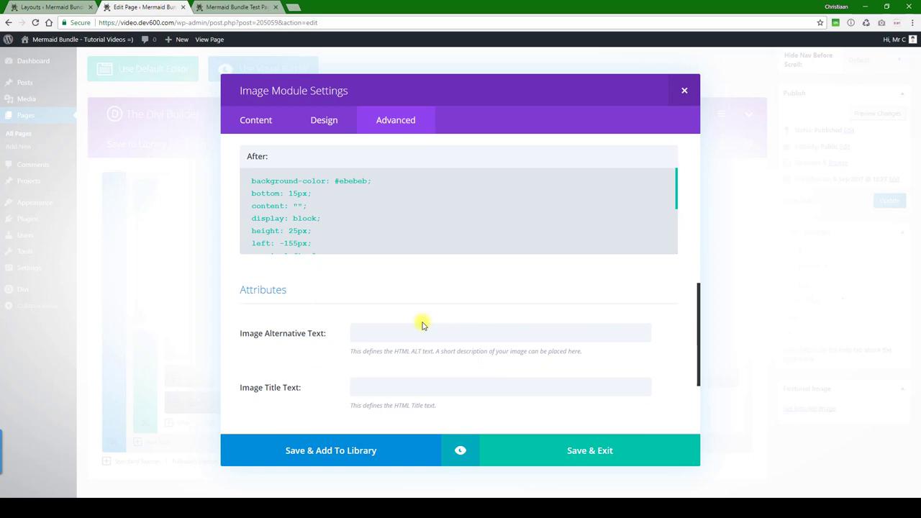
pyautogui.click(460, 450)
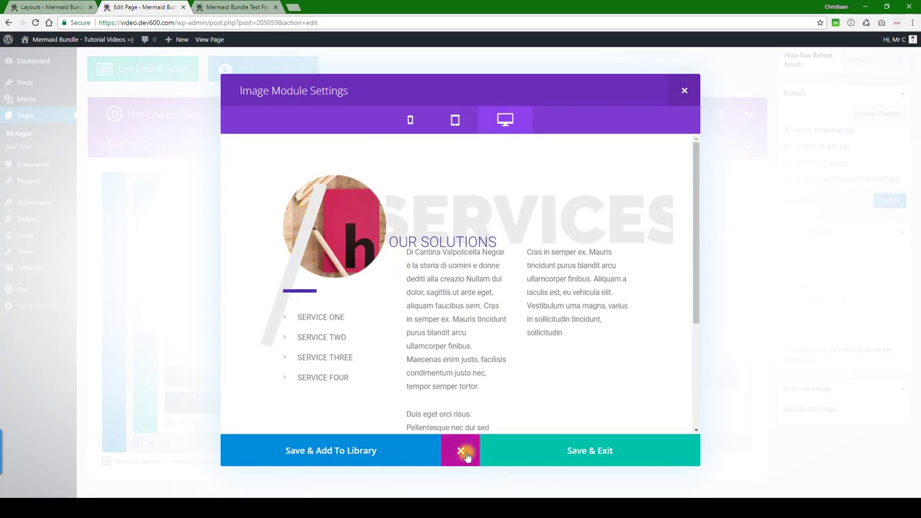
pyautogui.click(460, 451)
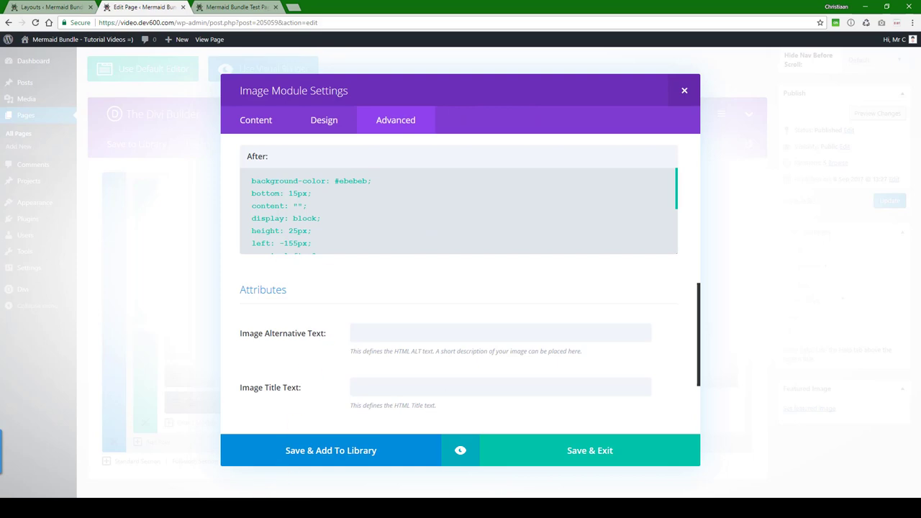
# Step: Copy the mint green hex code from the Notepad++ colour notes and set the image module's After CSS background-color to #a1fb9c
pyautogui.hotkey('alt', 'Tab')
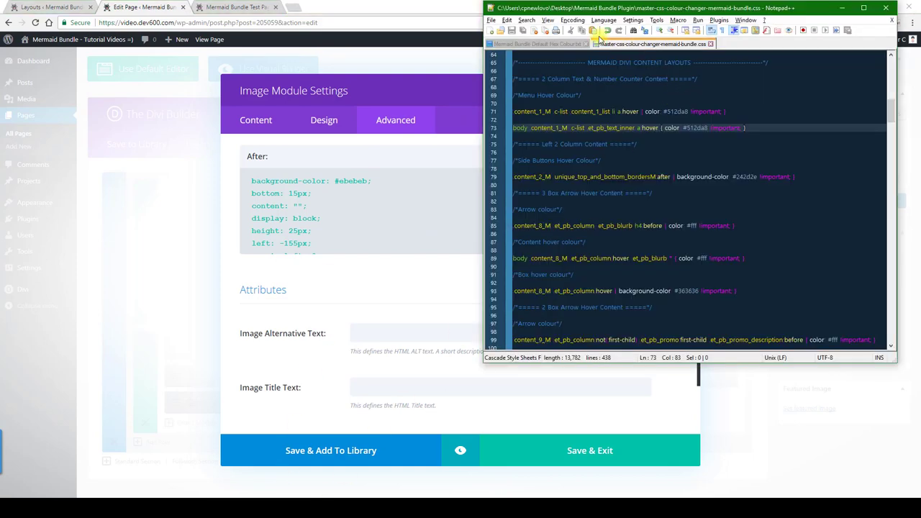
pyautogui.click(536, 45)
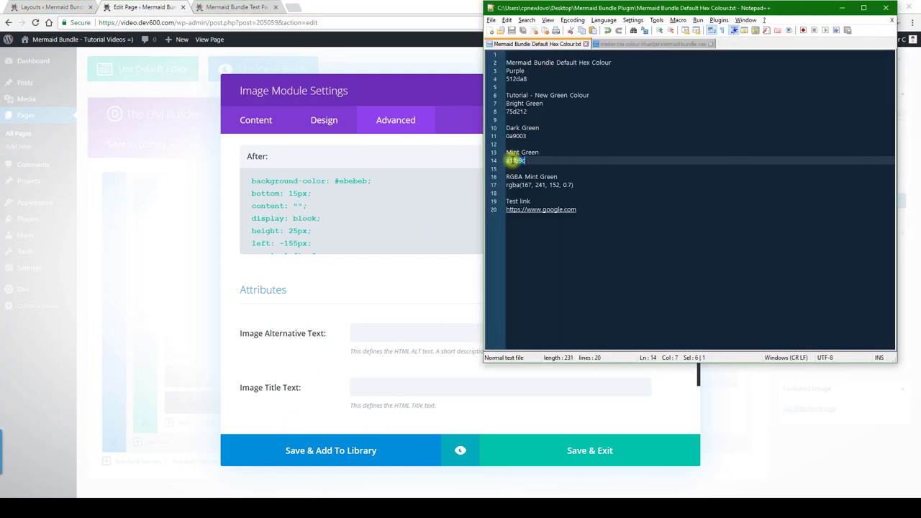
pyautogui.click(361, 205)
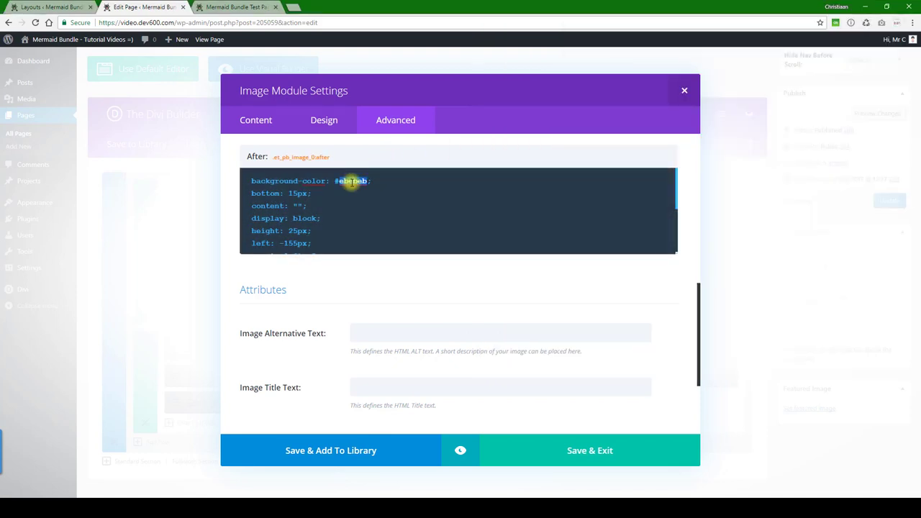
pyautogui.write('a1fb9c')
# Step: Check the rest of the image module's custom CSS, preview the recoloured stripe, and save the module
pyautogui.scroll(-3, 378, 191)
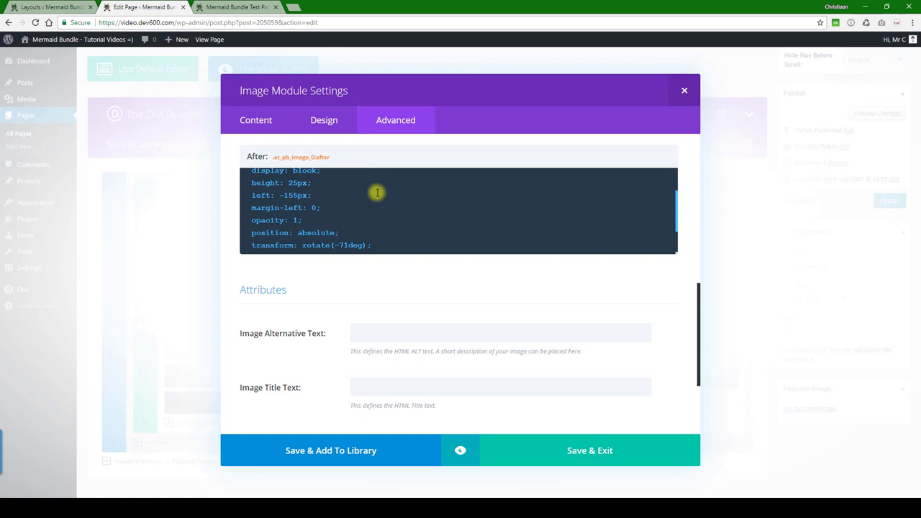
pyautogui.scroll(-1, 376, 195)
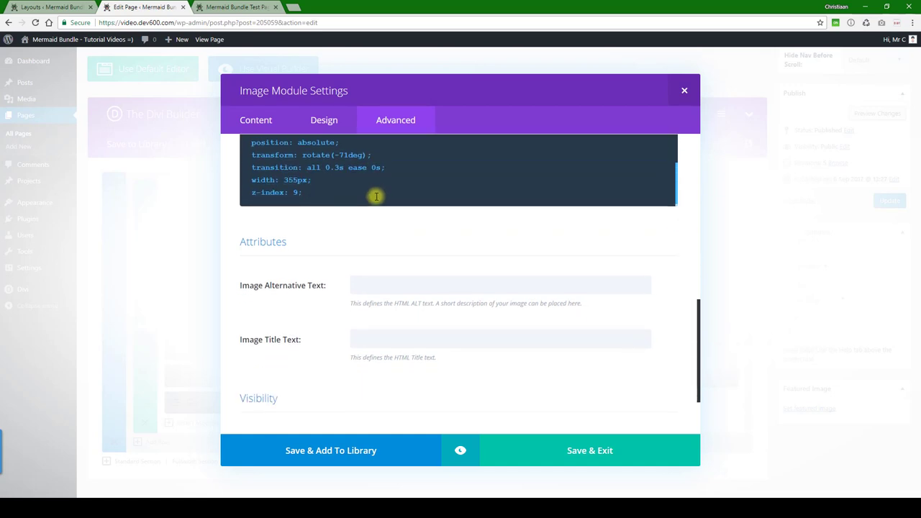
pyautogui.scroll(-2, 331, 235)
pyautogui.scroll(6, 330, 230)
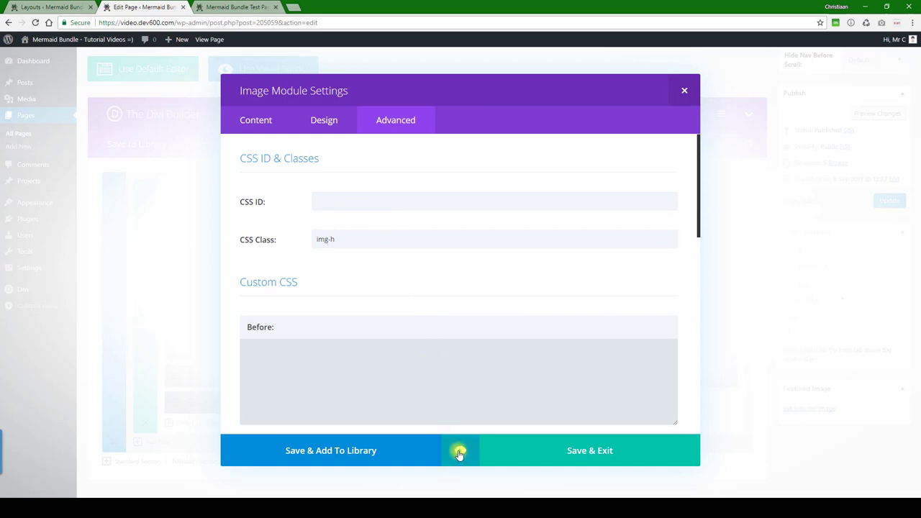
pyautogui.click(461, 450)
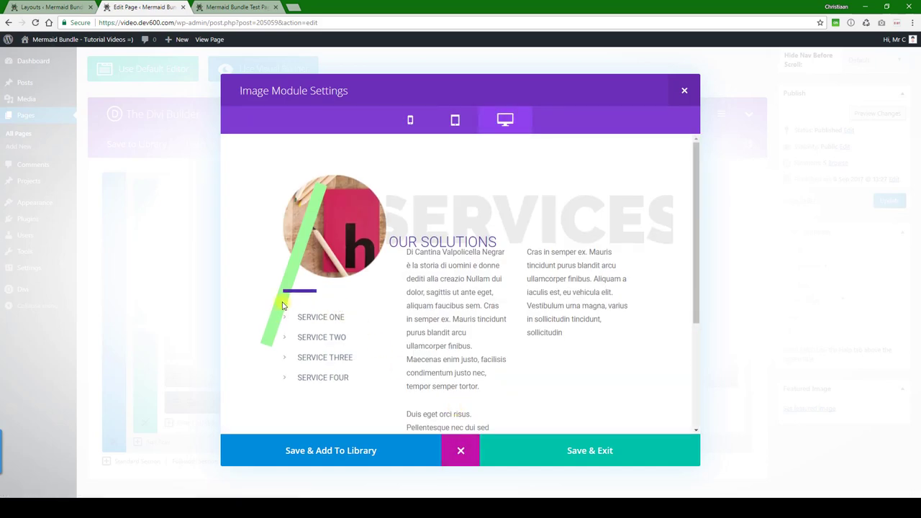
pyautogui.click(528, 448)
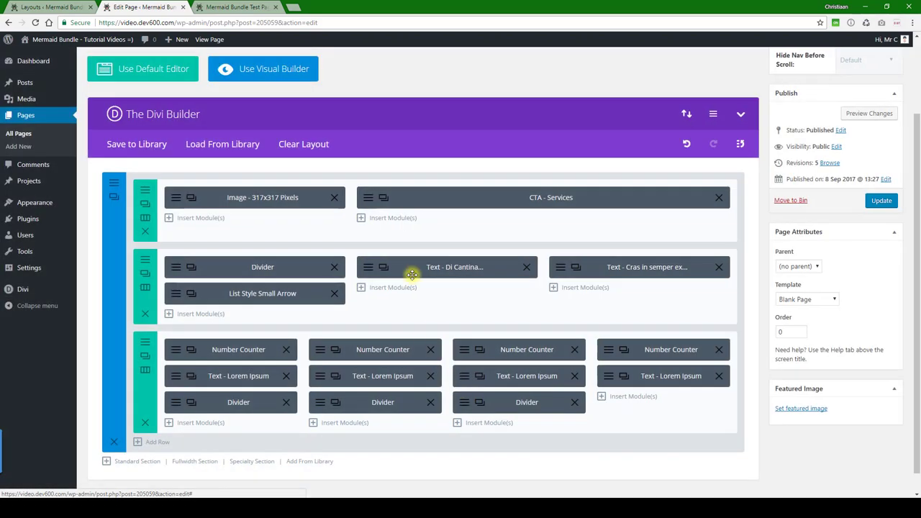
# Step: Set the header text colour of the CTA - Services module to mint green #a1fb9c
pyautogui.click(368, 199)
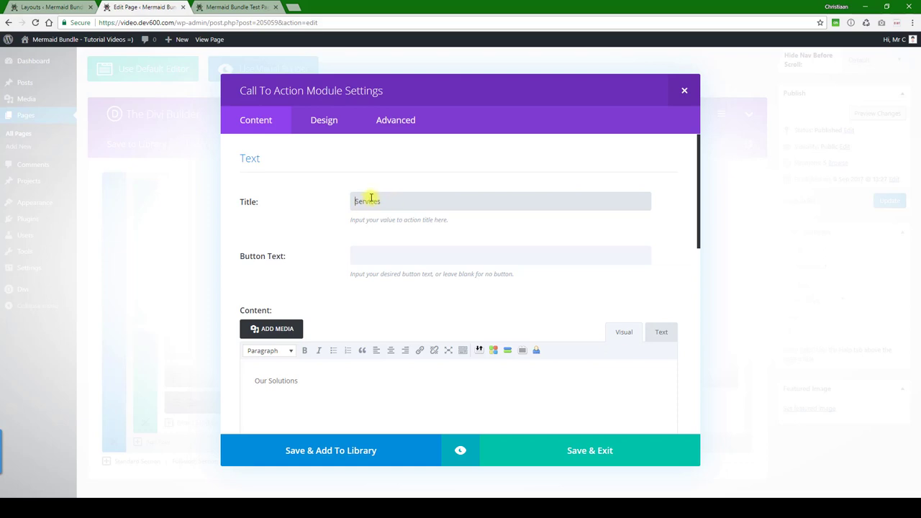
pyautogui.scroll(-5, 364, 198)
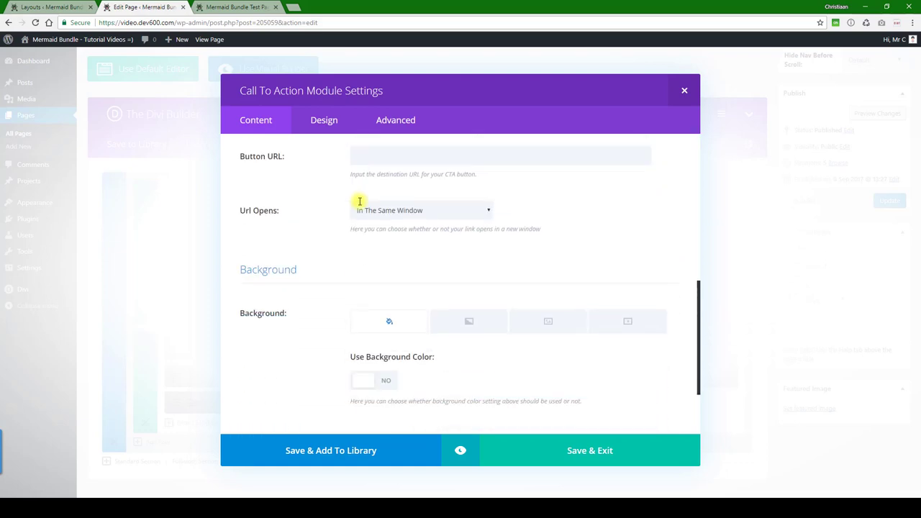
pyautogui.scroll(-3, 360, 201)
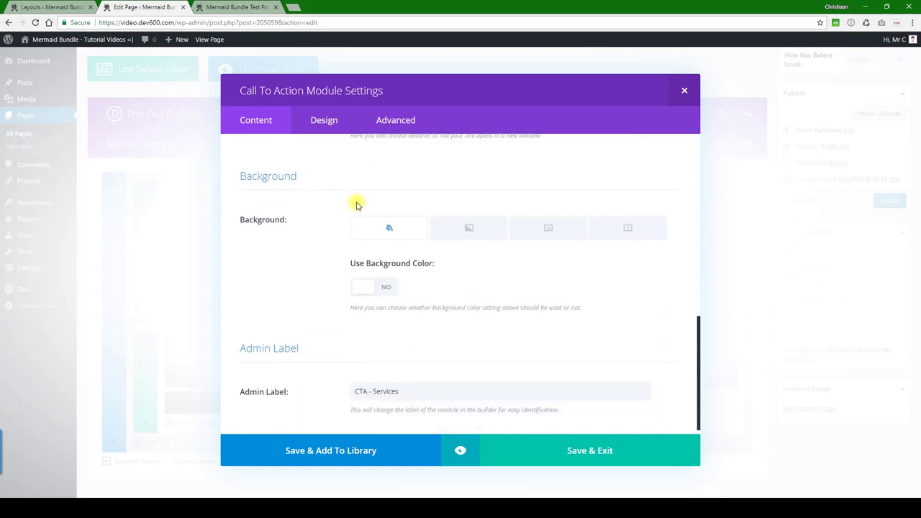
pyautogui.click(323, 124)
pyautogui.scroll(-4, 323, 184)
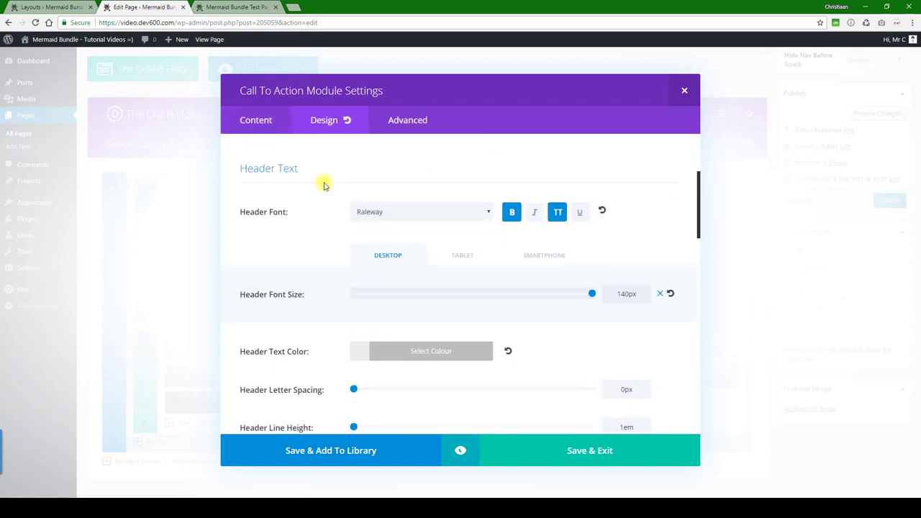
pyautogui.scroll(-4, 323, 184)
pyautogui.scroll(3, 367, 205)
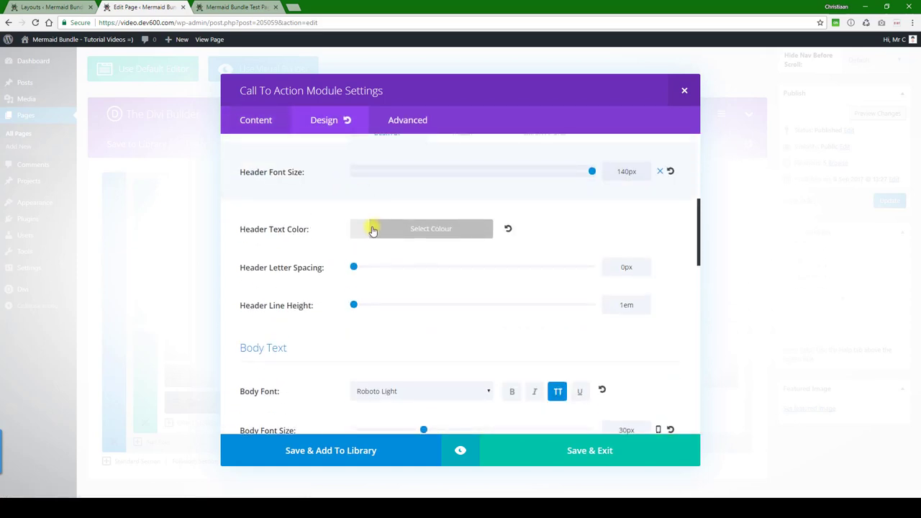
pyautogui.scroll(-5, 358, 224)
pyautogui.scroll(2, 363, 220)
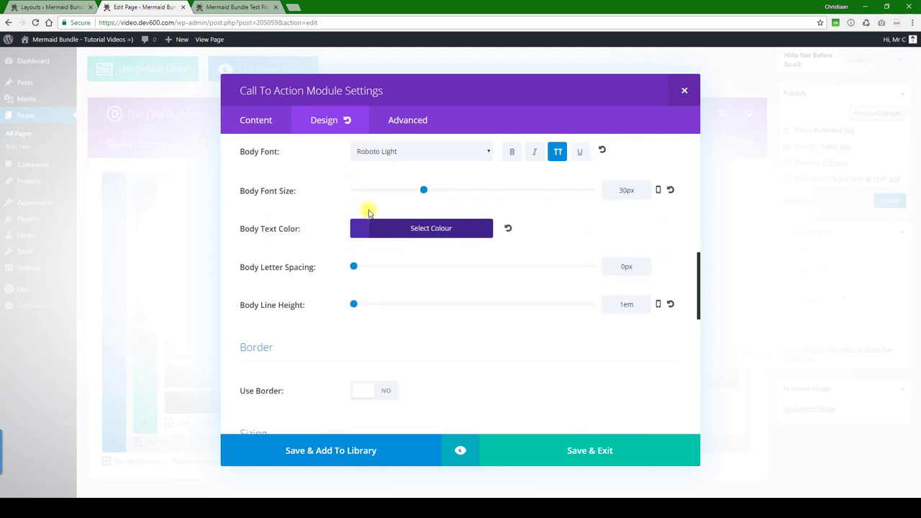
pyautogui.scroll(3, 374, 209)
pyautogui.click(397, 185)
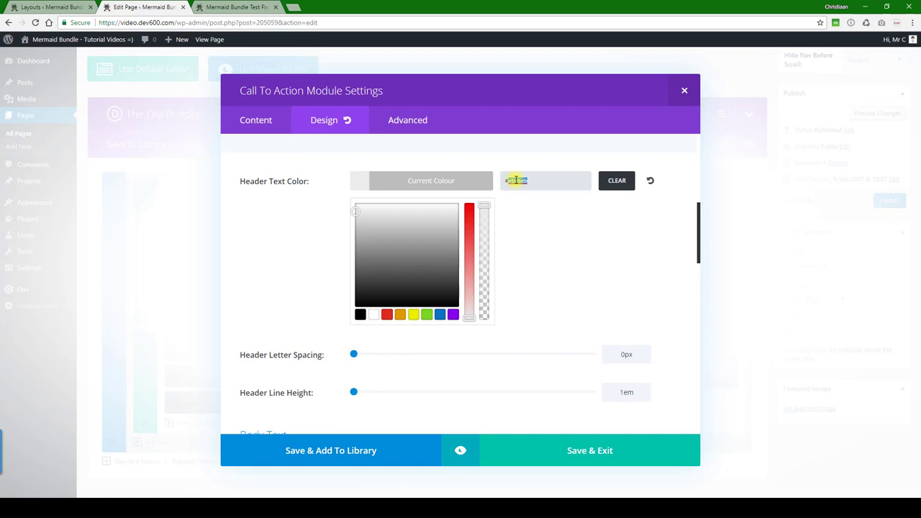
pyautogui.press('Return')
# Step: Copy the dark green hex code from the Notepad++ colour notes and set the call to action's body text colour to #0a9003
pyautogui.scroll(-5, 511, 211)
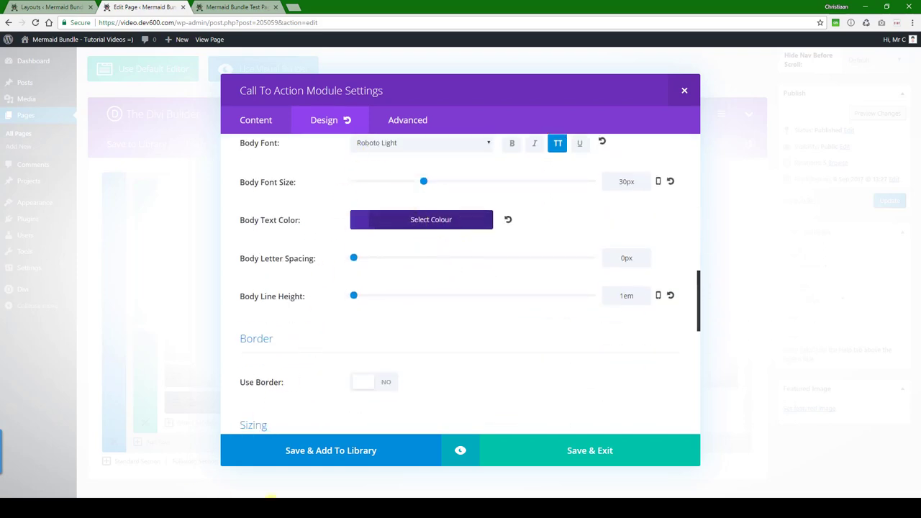
pyautogui.hotkey('alt', 'Tab')
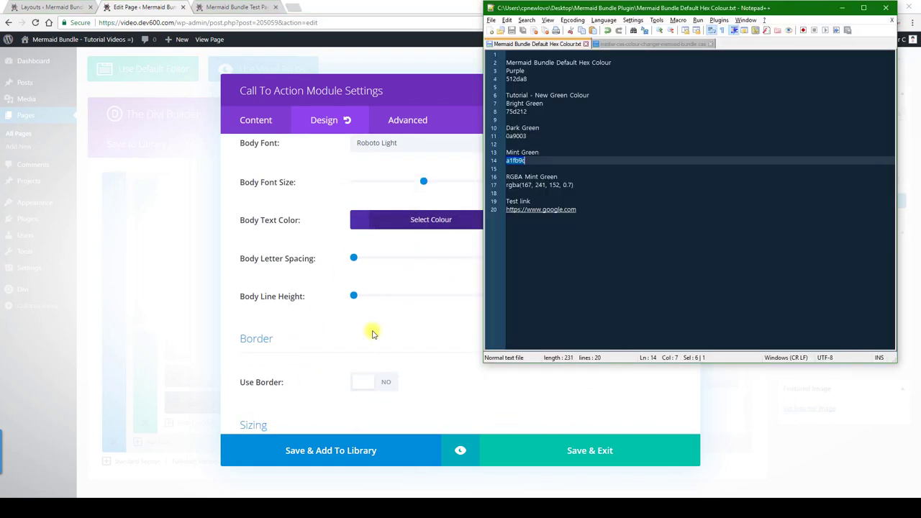
pyautogui.doubleClick(516, 136)
pyautogui.hotkey('alt', 'Tab')
pyautogui.click(403, 218)
pyautogui.click(517, 221)
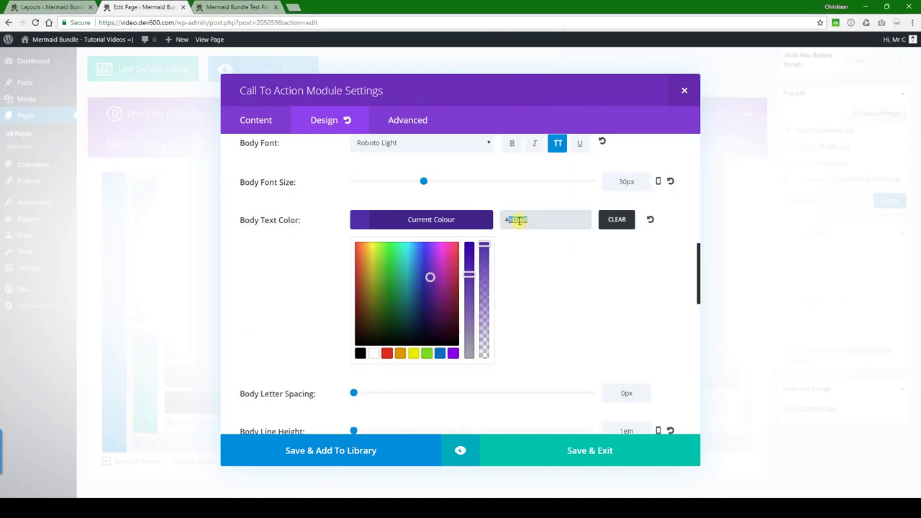
pyautogui.press('Return')
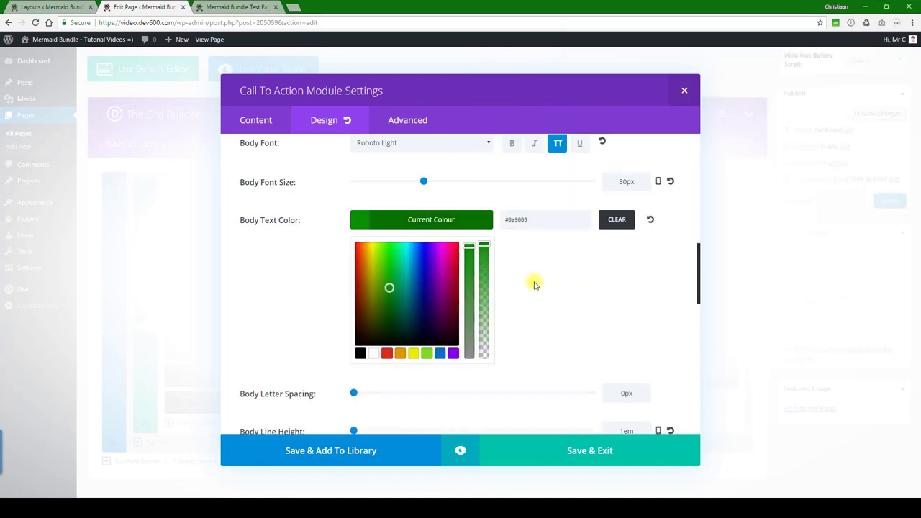
pyautogui.click(532, 282)
# Step: Check the remaining design and custom CSS settings of the CTA - Services module and save it
pyautogui.scroll(-2, 532, 282)
pyautogui.scroll(-5, 529, 285)
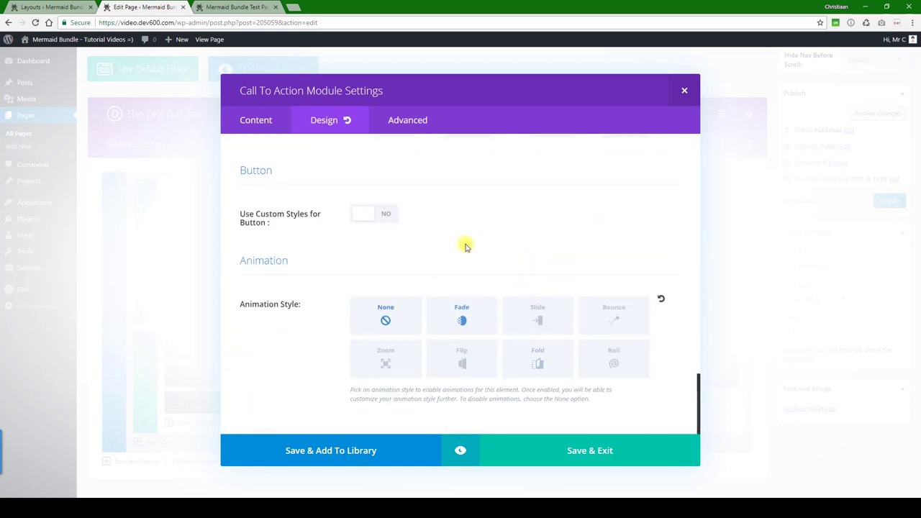
pyautogui.click(411, 122)
pyautogui.scroll(-5, 396, 203)
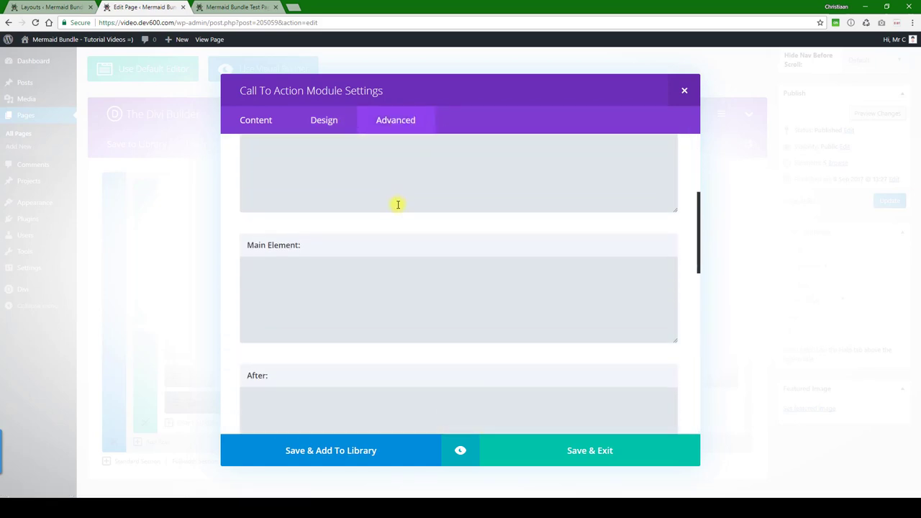
pyautogui.scroll(-5, 397, 204)
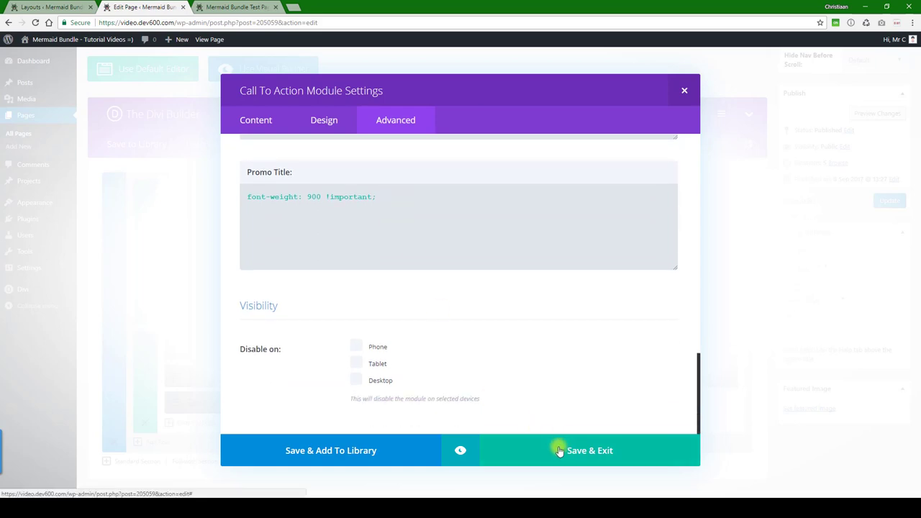
pyautogui.click(561, 444)
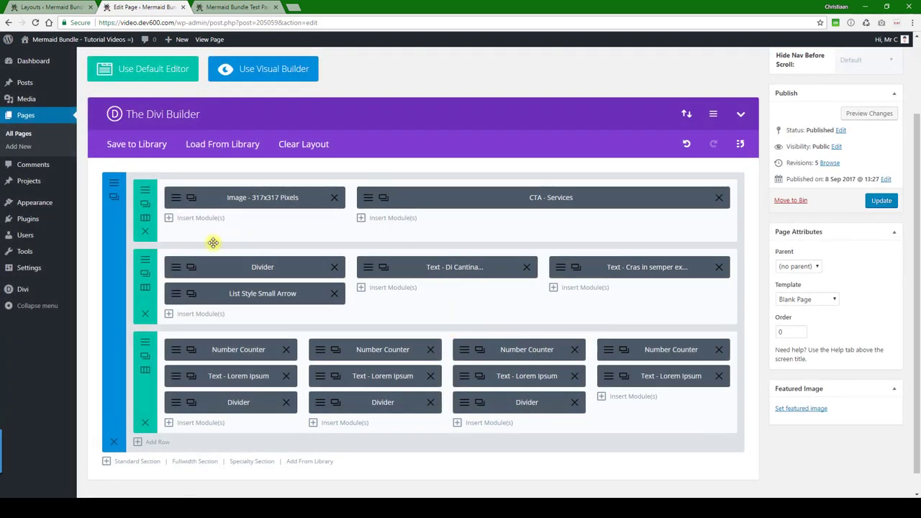
# Step: Set the colour of the divider above the service list to dark green #0a9003
pyautogui.click(184, 265)
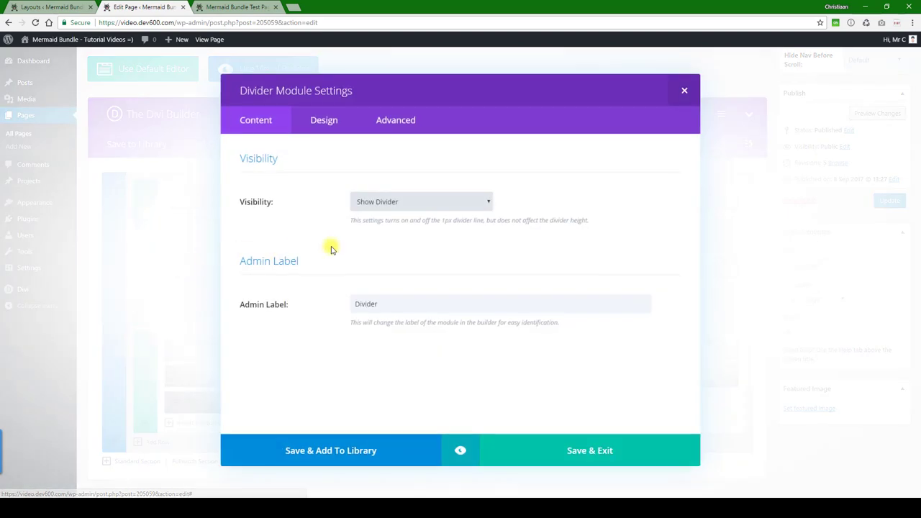
pyautogui.click(329, 120)
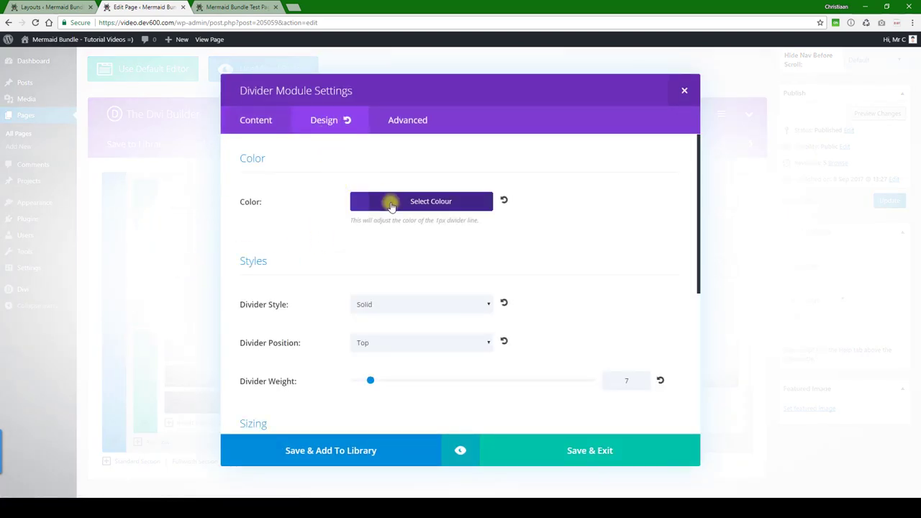
pyautogui.click(392, 205)
pyautogui.click(508, 202)
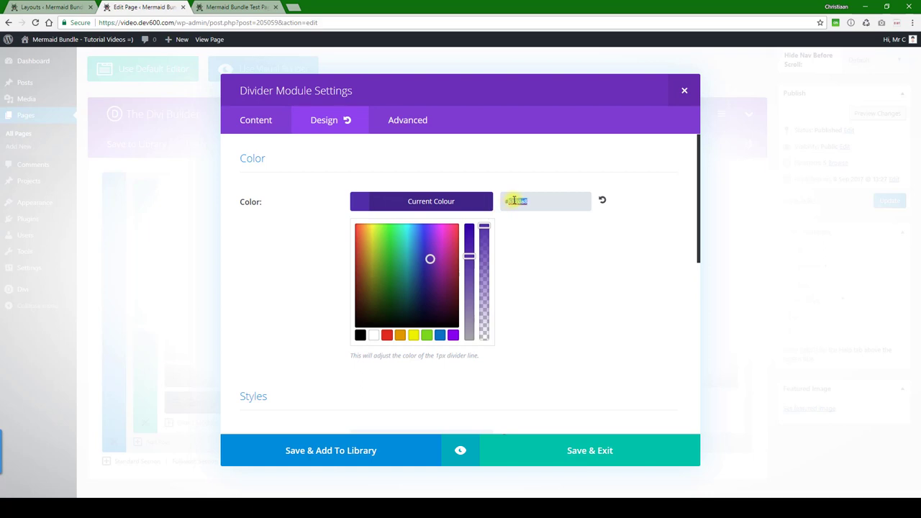
pyautogui.hotkey('ctrl', 'v')
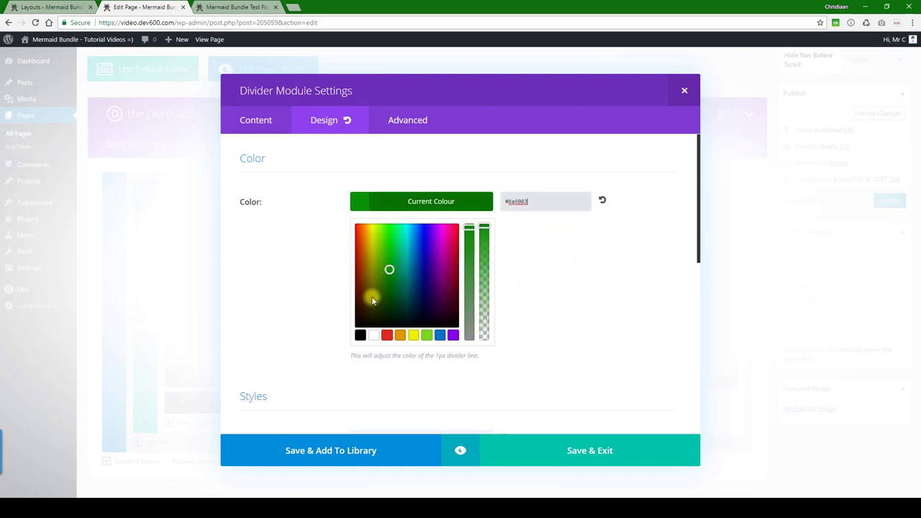
# Step: Review the divider's remaining sizing, animation and custom CSS settings for further colour values
pyautogui.scroll(-2, 345, 300)
pyautogui.scroll(-5, 327, 296)
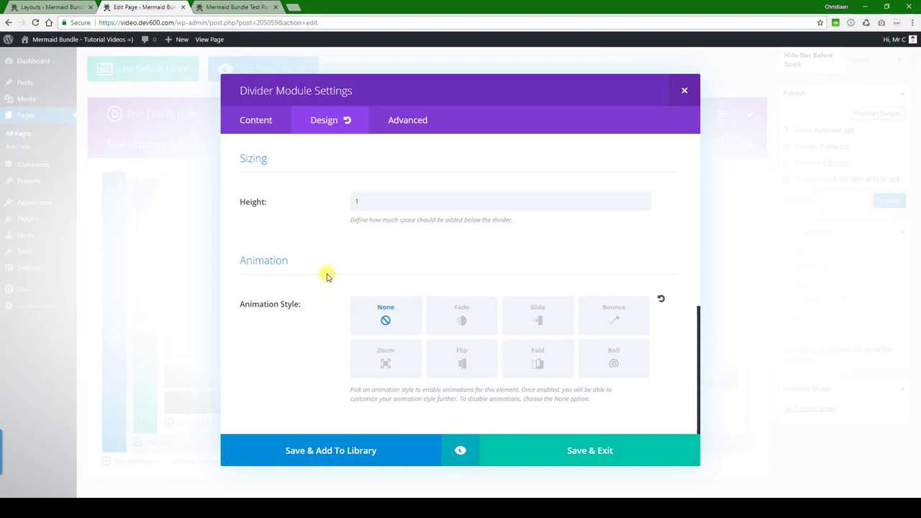
pyautogui.click(409, 119)
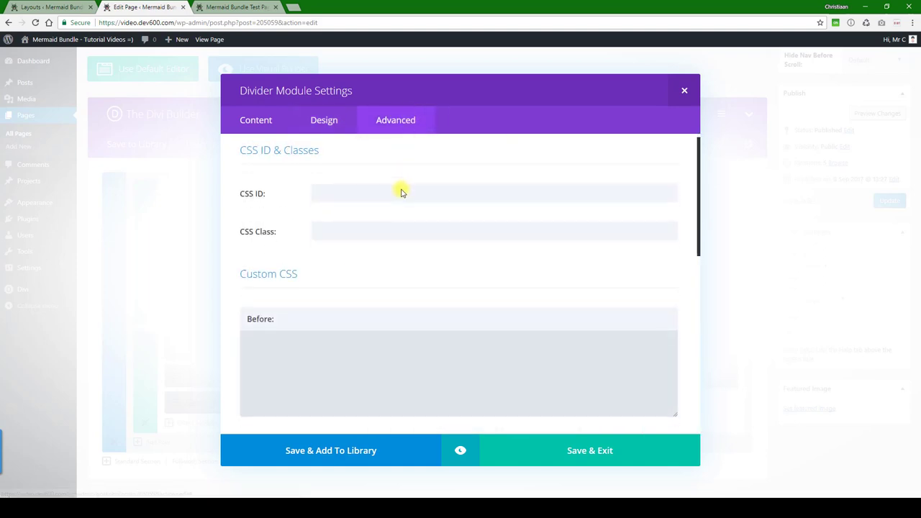
pyautogui.scroll(-5, 401, 192)
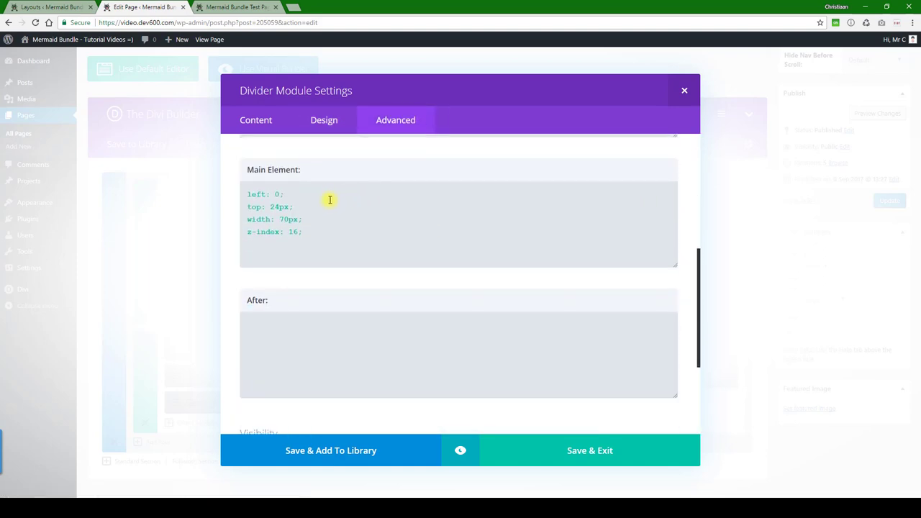
pyautogui.scroll(-3, 327, 200)
# Step: Preview the services layout down to the number counters and save the divider module
pyautogui.click(455, 451)
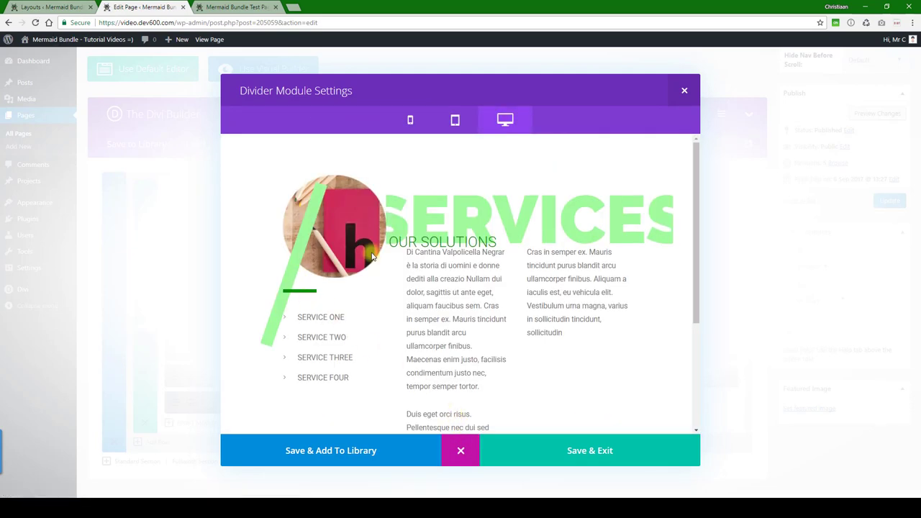
pyautogui.scroll(-5, 470, 252)
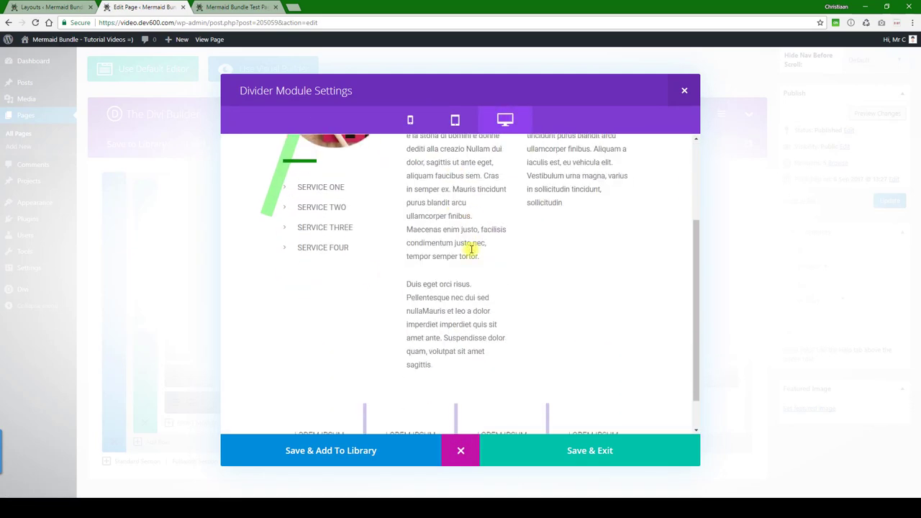
pyautogui.scroll(4, 473, 216)
pyautogui.scroll(-3, 473, 202)
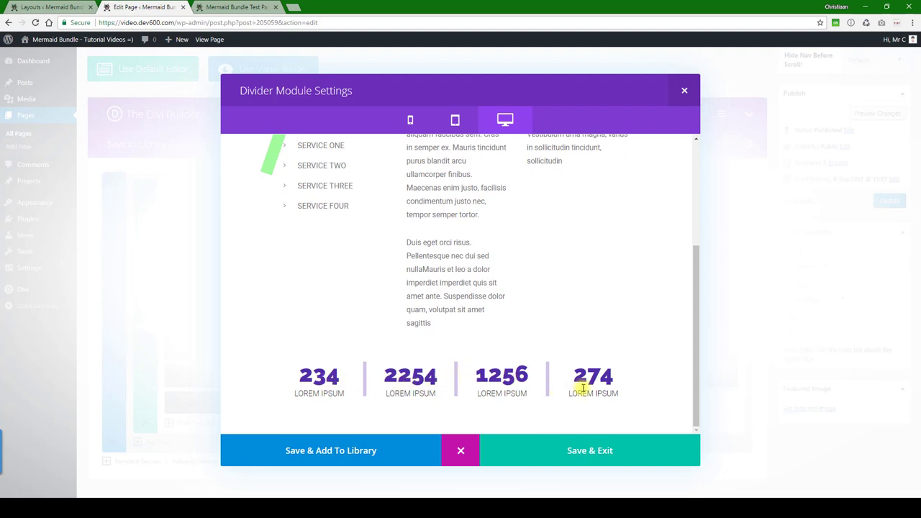
pyautogui.click(543, 452)
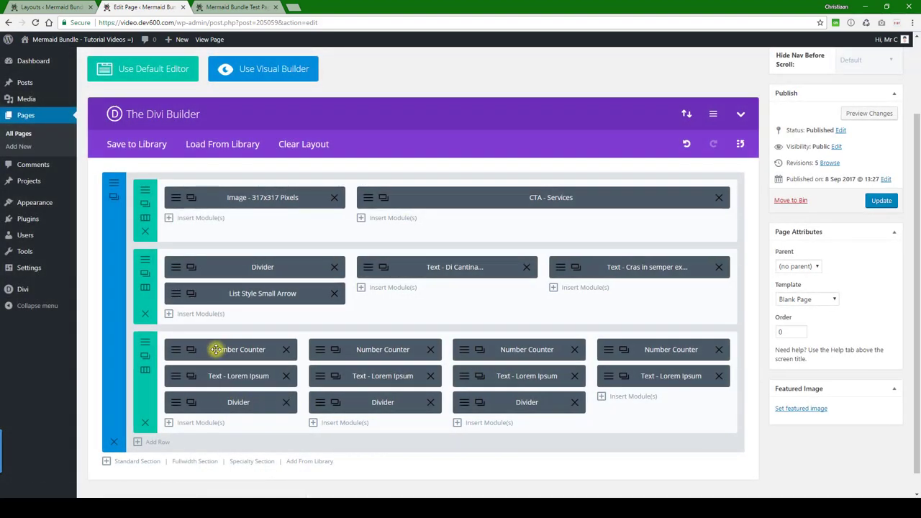
# Step: Set the number text colour of the first number counter, 234, to dark green #0a9003
pyautogui.click(176, 350)
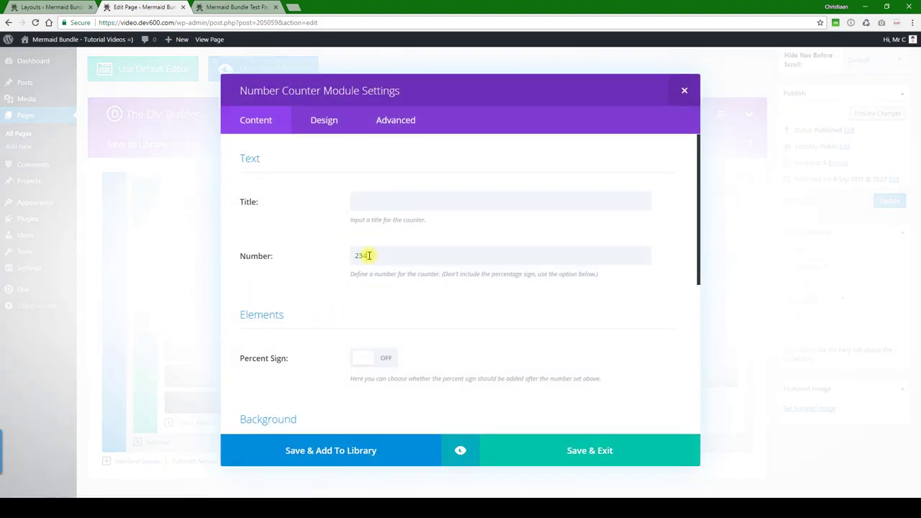
pyautogui.doubleClick(370, 255)
pyautogui.moveTo(360, 275); pyautogui.dragTo(364, 276)
pyautogui.scroll(-1, 356, 272)
pyautogui.scroll(-4, 353, 296)
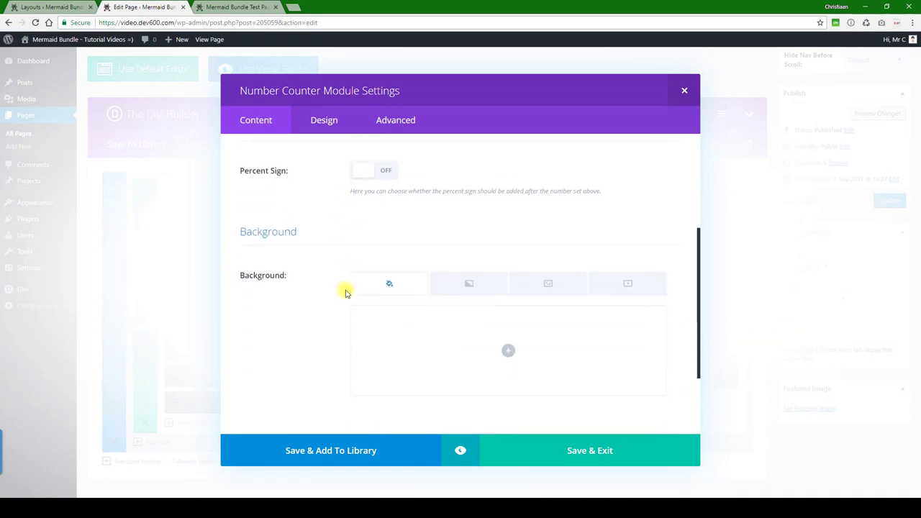
pyautogui.click(334, 122)
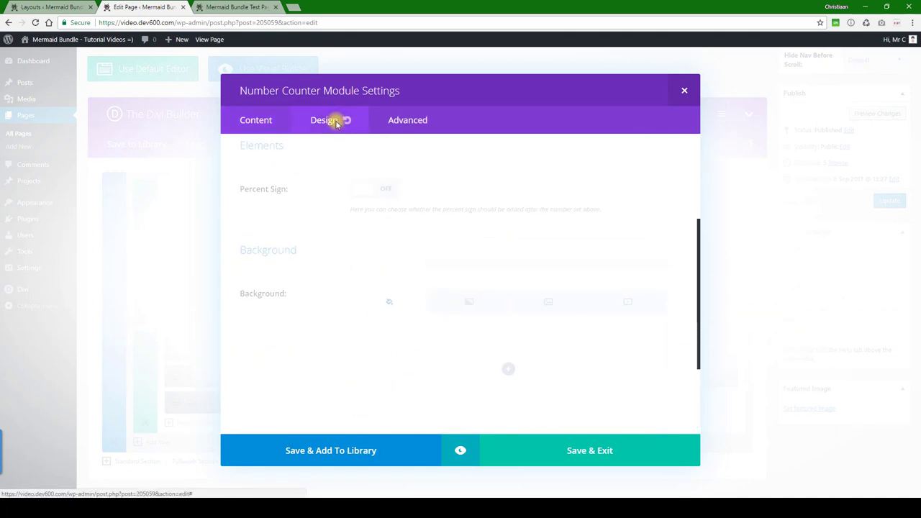
pyautogui.scroll(-1, 331, 173)
pyautogui.scroll(-4, 336, 188)
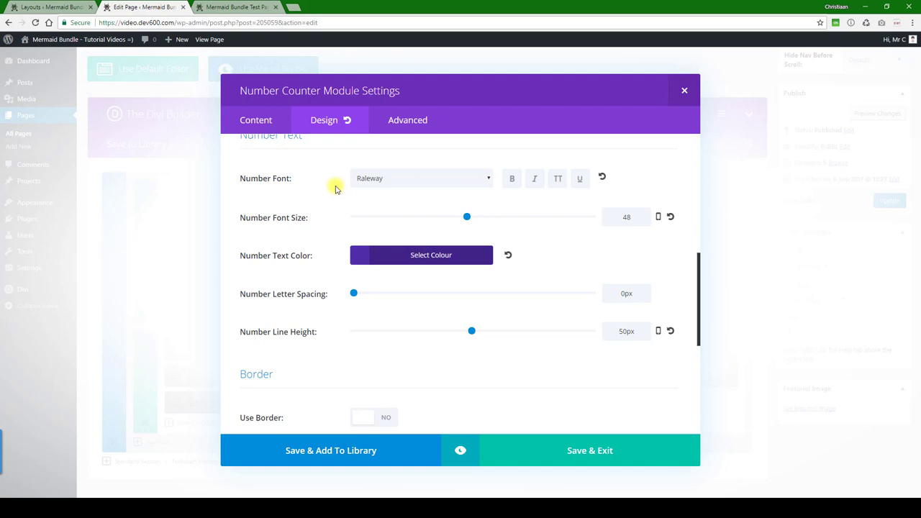
pyautogui.click(407, 256)
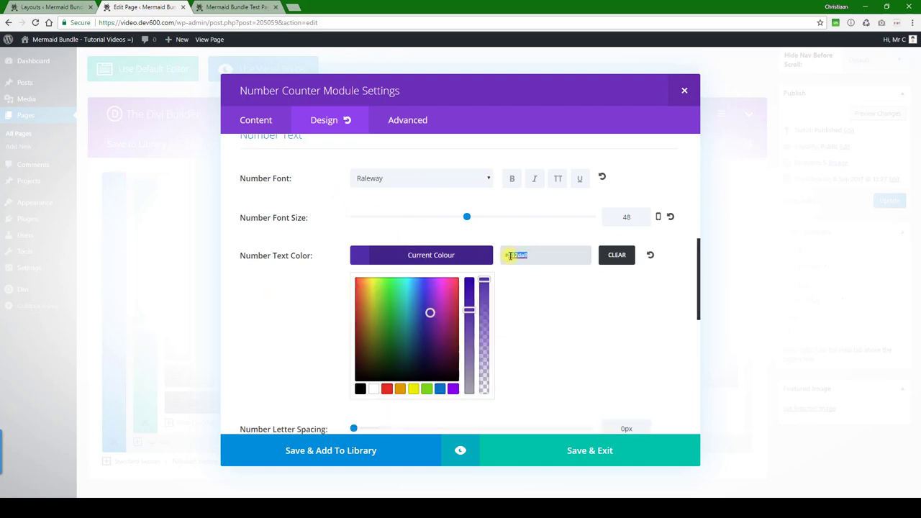
pyautogui.press('Return')
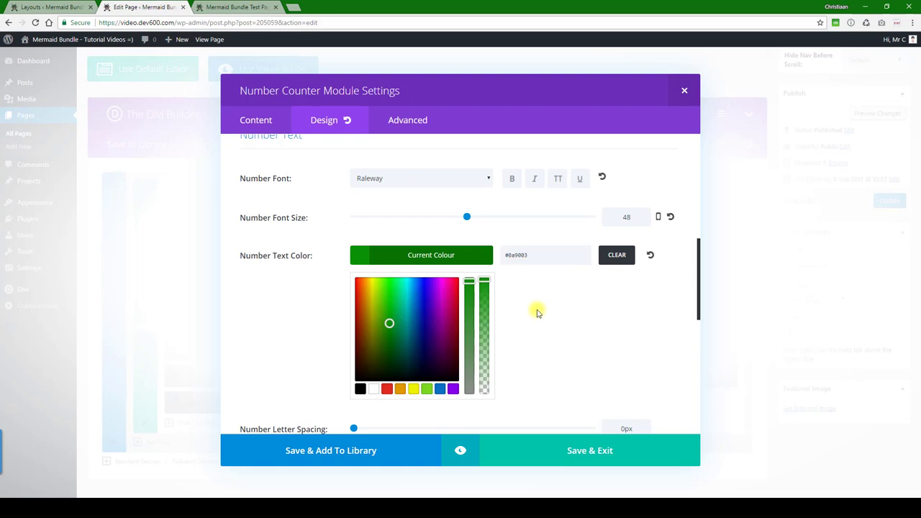
# Step: Review the first number counter's remaining design and custom CSS settings
pyautogui.scroll(-3, 534, 312)
pyautogui.scroll(-3, 534, 312)
pyautogui.click(410, 121)
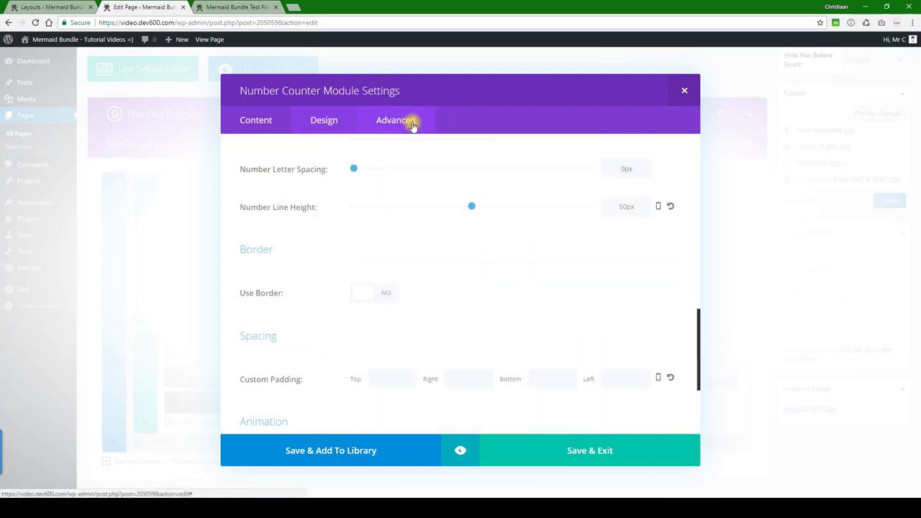
pyautogui.scroll(-8, 389, 189)
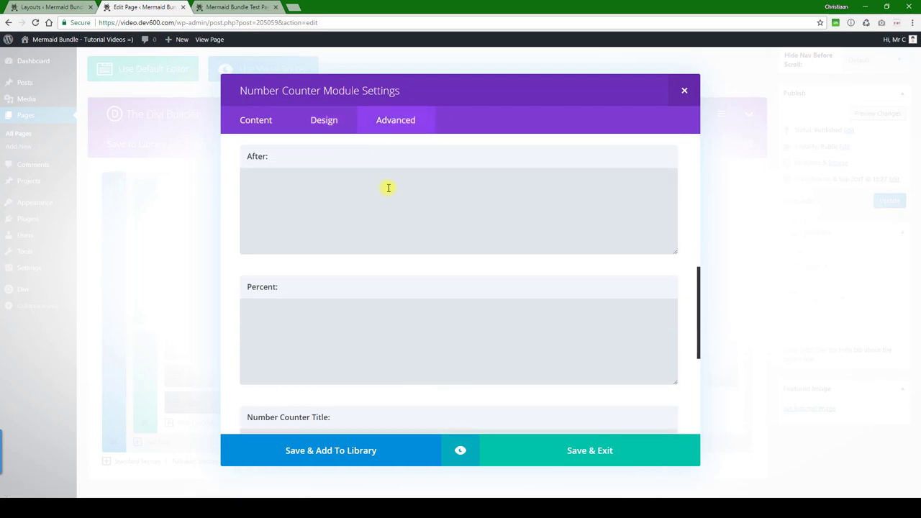
pyautogui.scroll(-2, 388, 188)
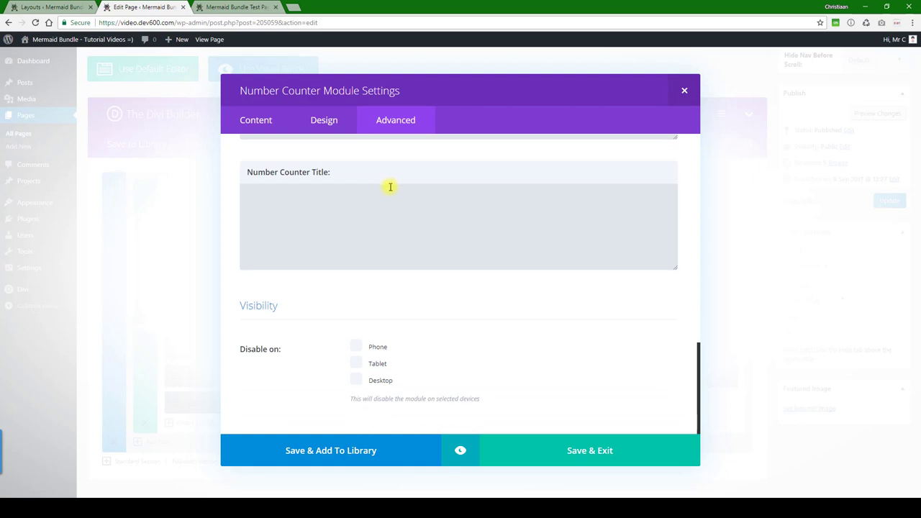
# Step: Preview the recoloured first counter and save the number counter module
pyautogui.click(461, 451)
pyautogui.scroll(-3, 401, 359)
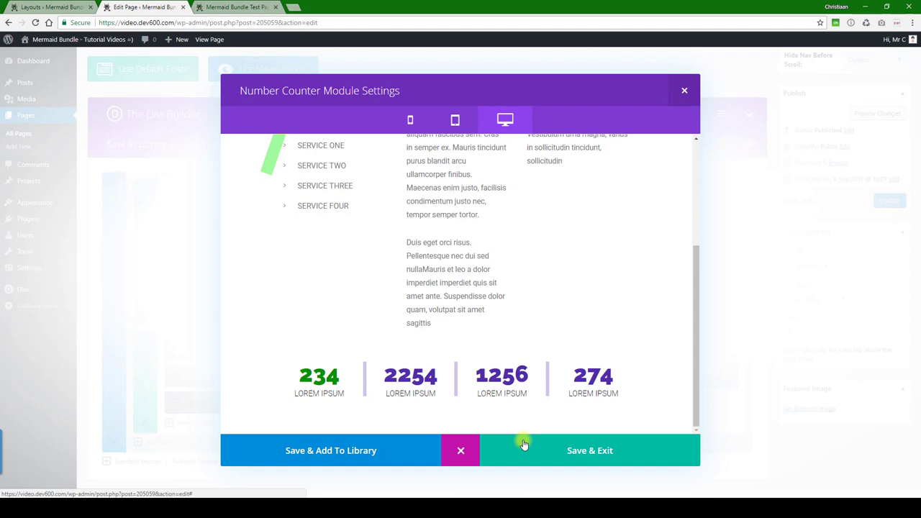
pyautogui.click(573, 454)
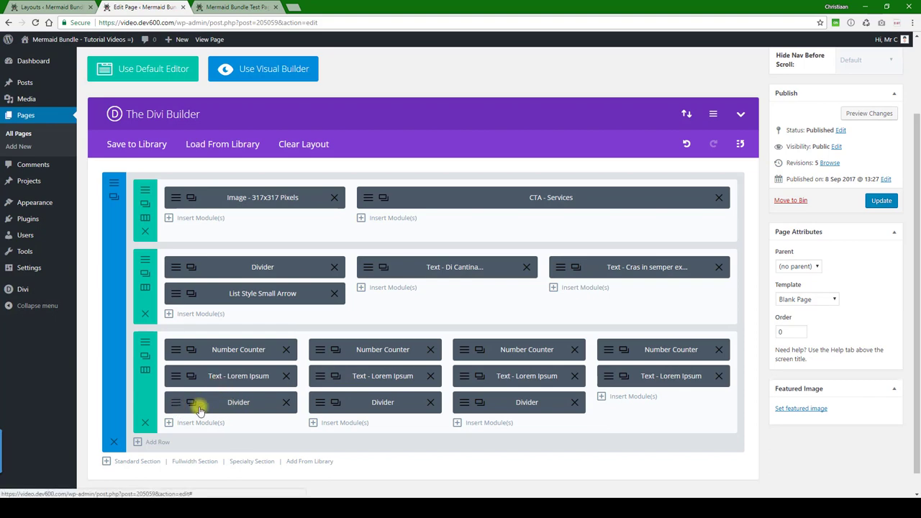
# Step: Recolour the divider under the first number counter to a semi-transparent green, rgba(11,142,0,0.54), starting from #0a9003
pyautogui.click(241, 401)
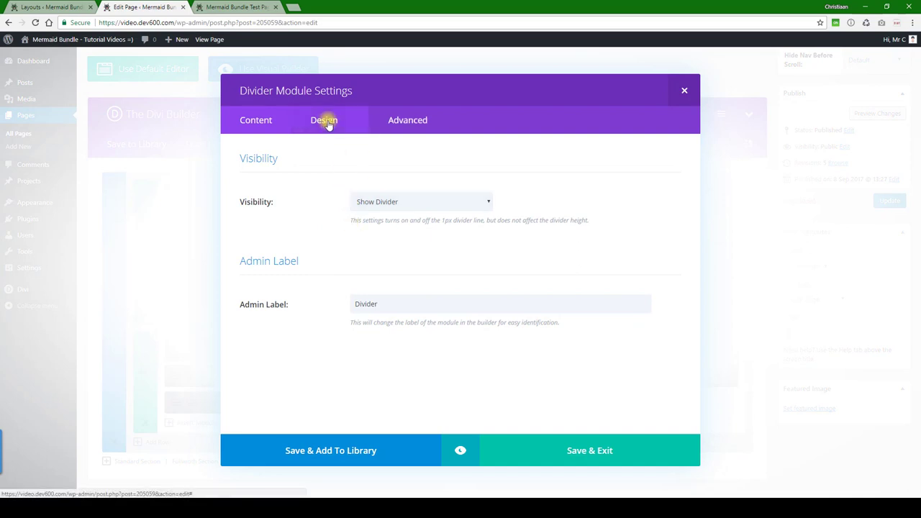
pyautogui.click(324, 120)
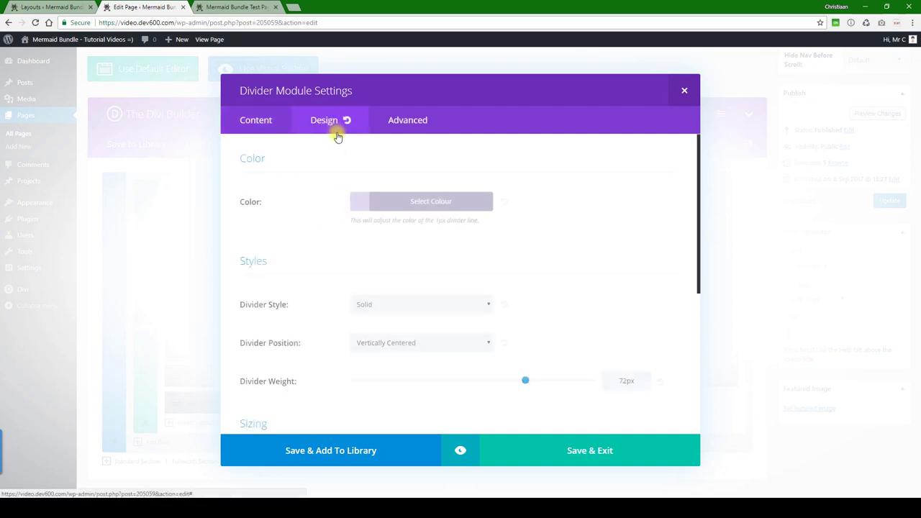
pyautogui.click(426, 203)
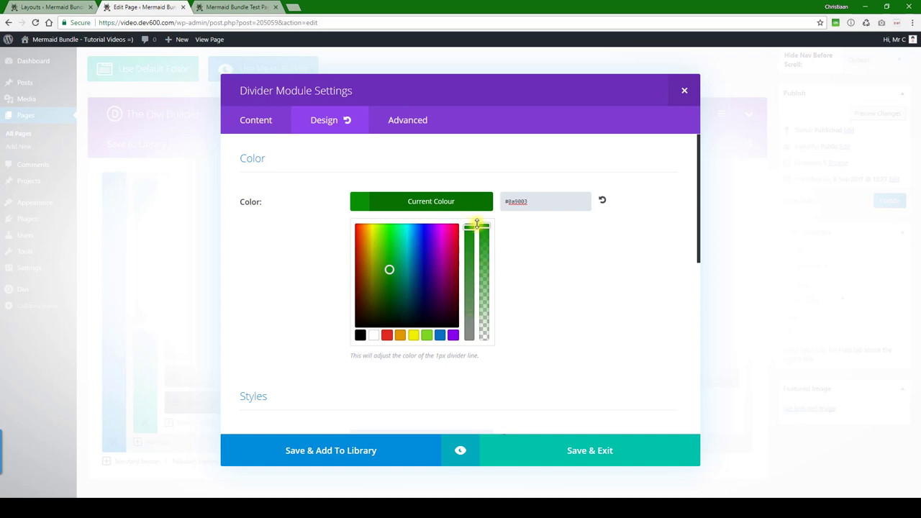
pyautogui.moveTo(471, 227); pyautogui.dragTo(471, 245)
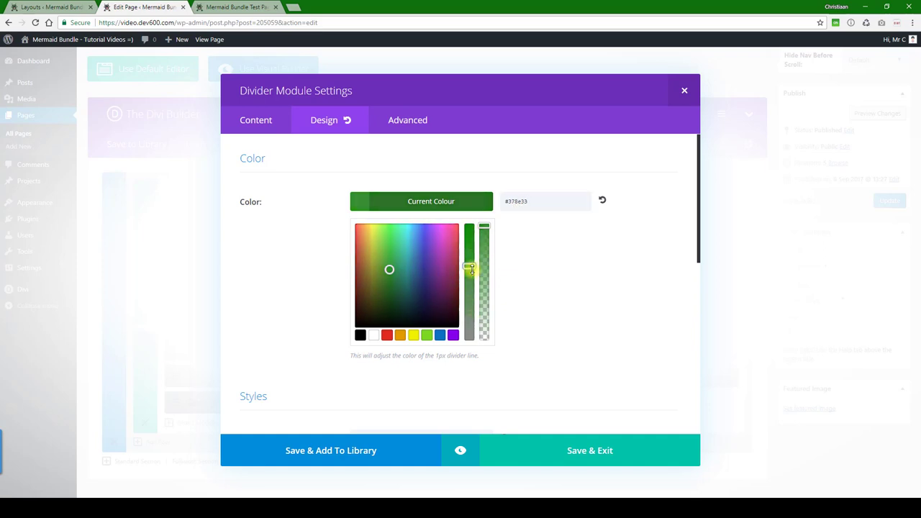
pyautogui.moveTo(470, 269); pyautogui.dragTo(486, 285)
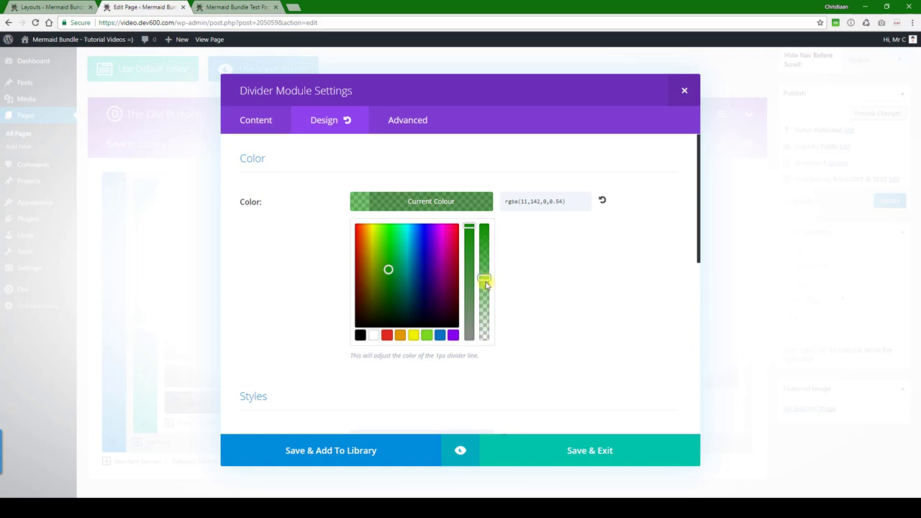
# Step: Preview the first counter's recoloured divider line and save its module
pyautogui.click(461, 448)
pyautogui.scroll(-3, 498, 288)
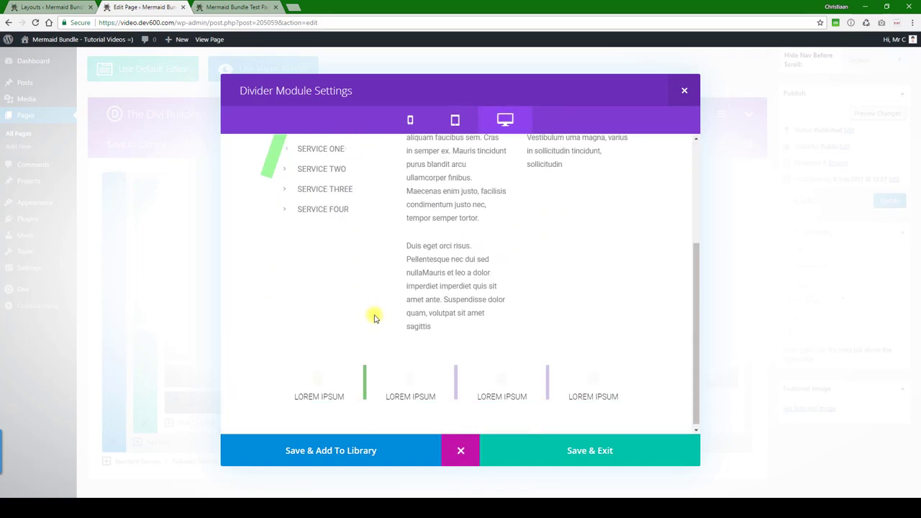
pyautogui.click(553, 450)
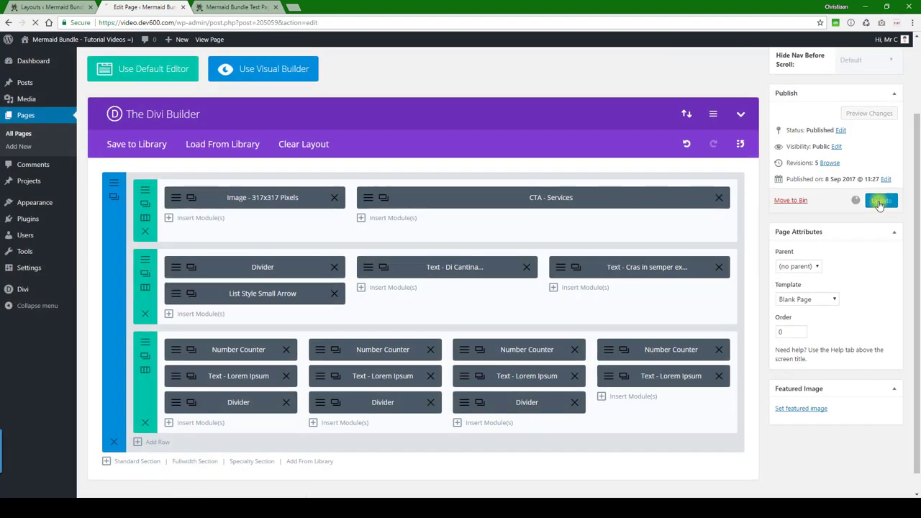
# Step: Update the page and view the recoloured layout on the Mermaid Bundle test page
pyautogui.click(880, 201)
pyautogui.click(231, 9)
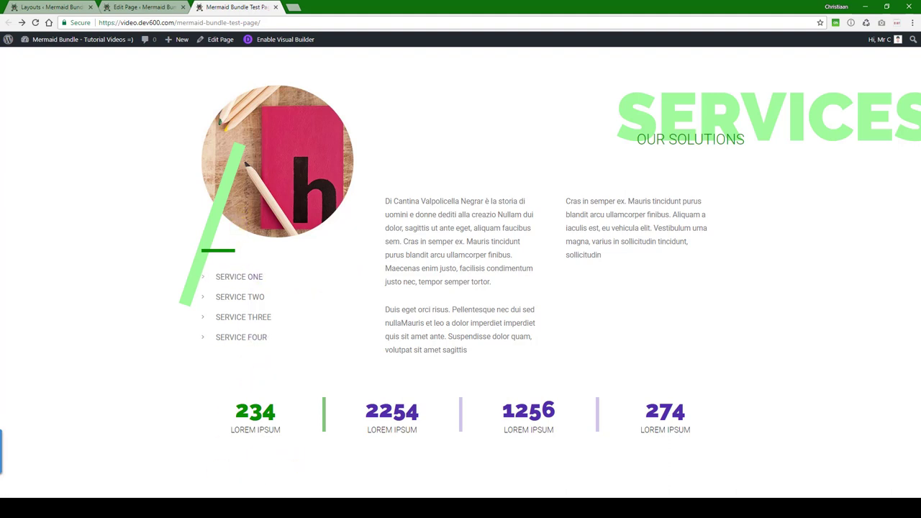
# Step: Switch to Notepad++ and, in master-css-colour-changer-mermaid-bundle.css, set the first Menu Hover Colour rule of the 2 Column Text & Number Counter Content to #0a9003
pyautogui.hotkey('alt', 'Tab')
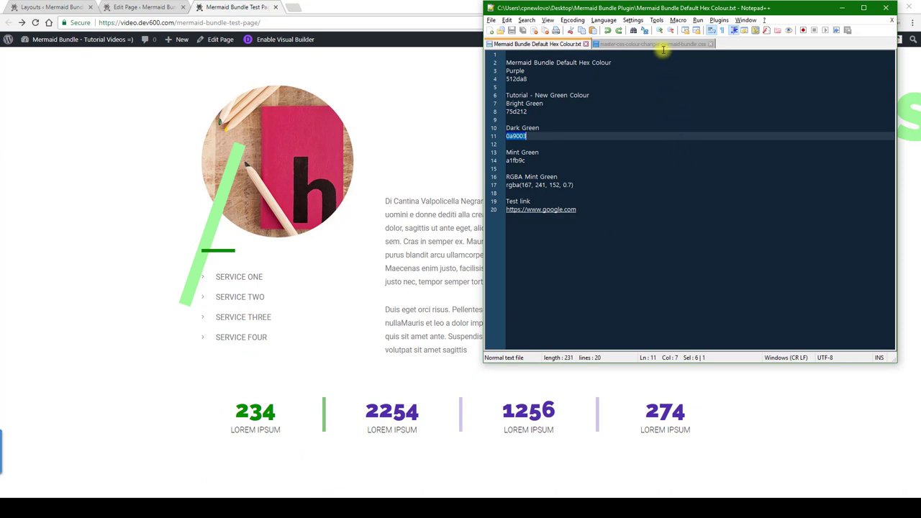
pyautogui.click(662, 45)
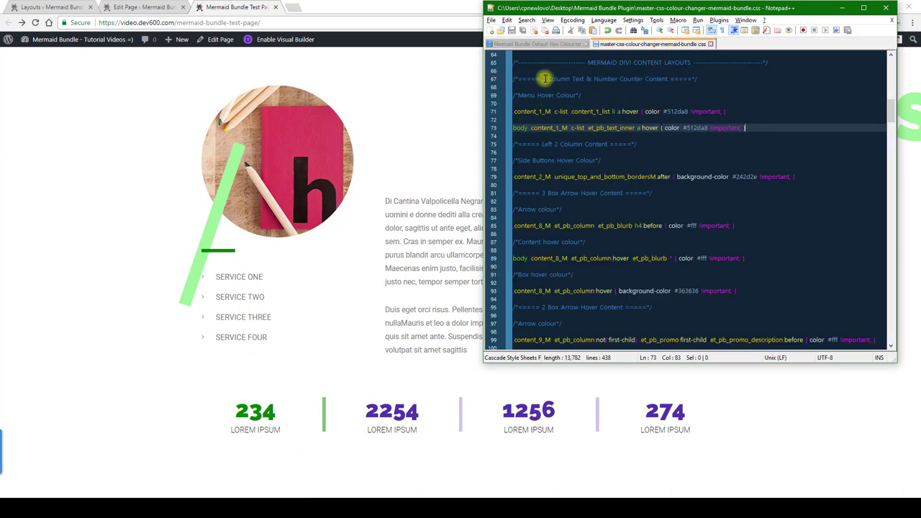
pyautogui.moveTo(543, 79); pyautogui.dragTo(669, 78)
pyautogui.click(672, 95)
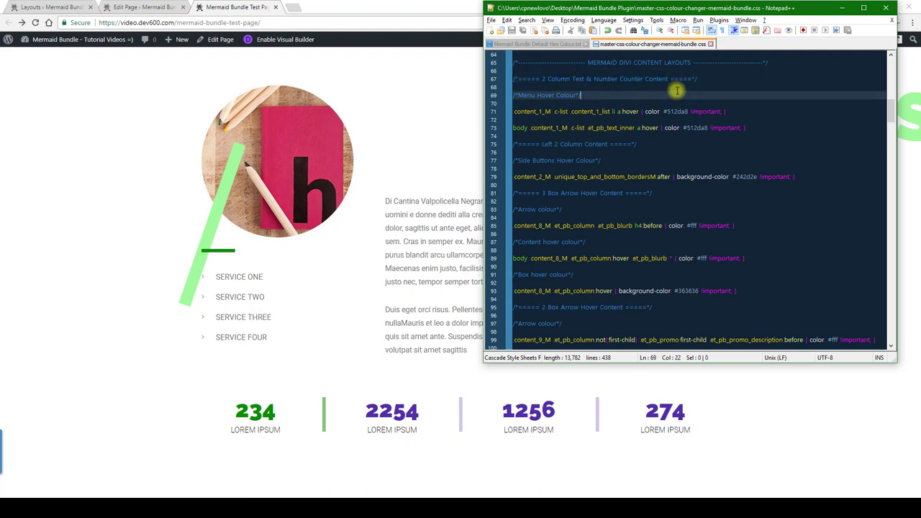
pyautogui.click(672, 111)
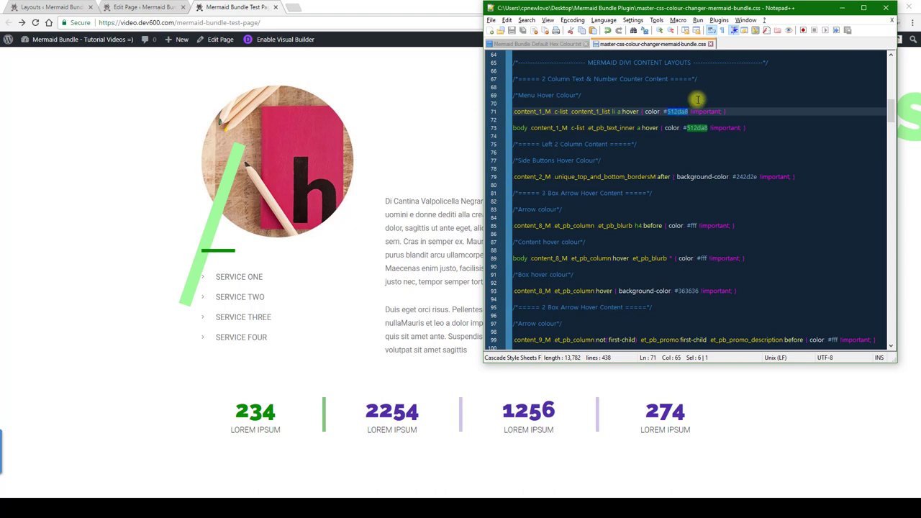
pyautogui.write('0a9003')
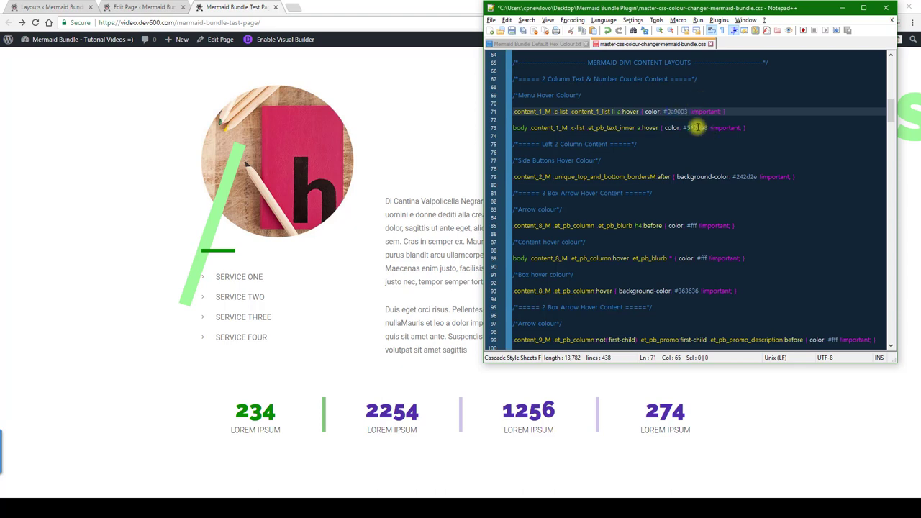
# Step: Set the second Menu Hover Colour rule to #0a9003 and copy both Menu Hover Colour rules
pyautogui.doubleClick(697, 128)
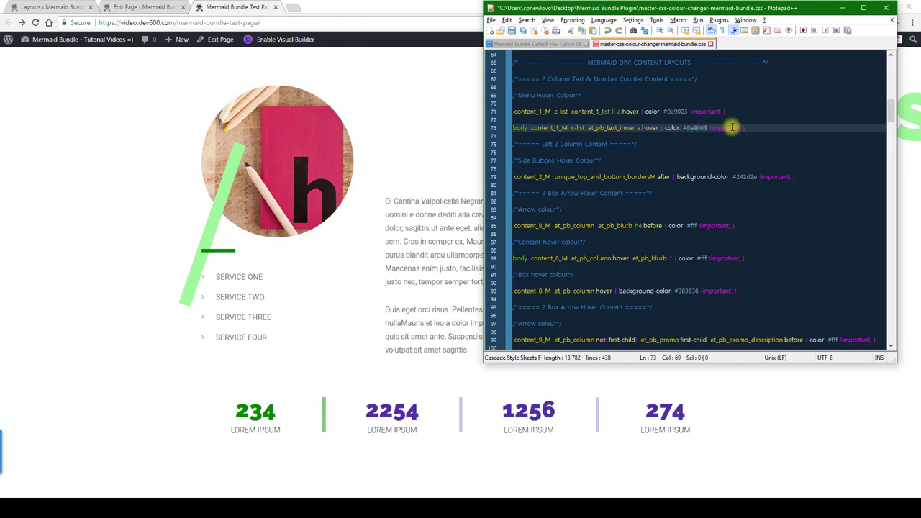
pyautogui.moveTo(750, 127); pyautogui.dragTo(517, 109)
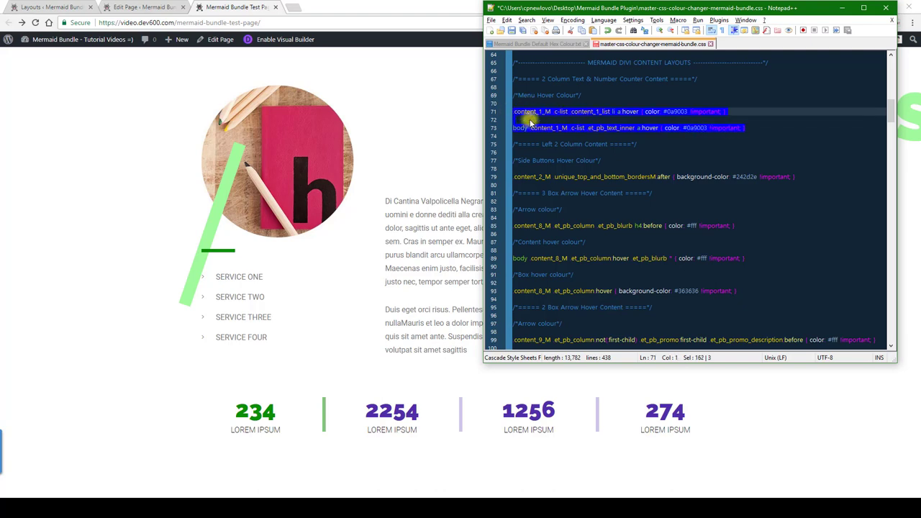
# Step: Switch to Chrome and add the two copied menu hover rules to the Custom CSS of the test page's Divi Builder settings, saving them
pyautogui.click(443, 138)
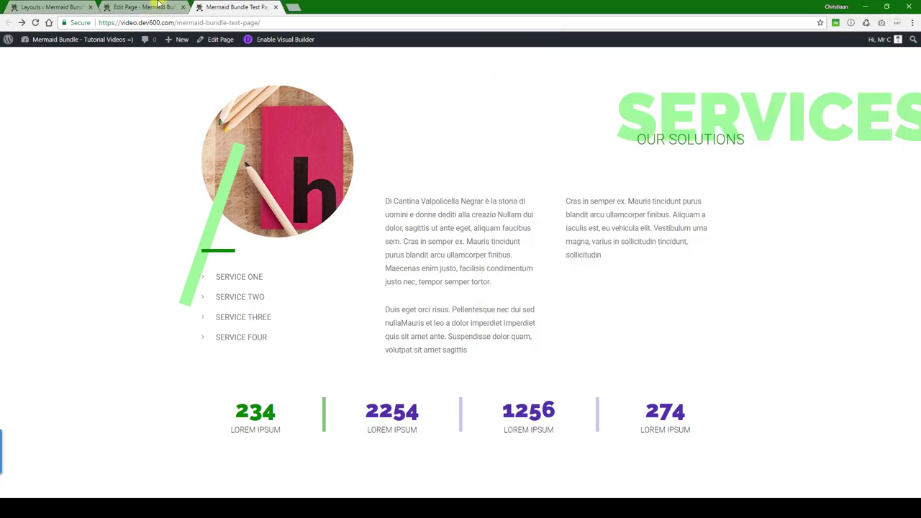
pyautogui.click(185, 12)
pyautogui.click(713, 211)
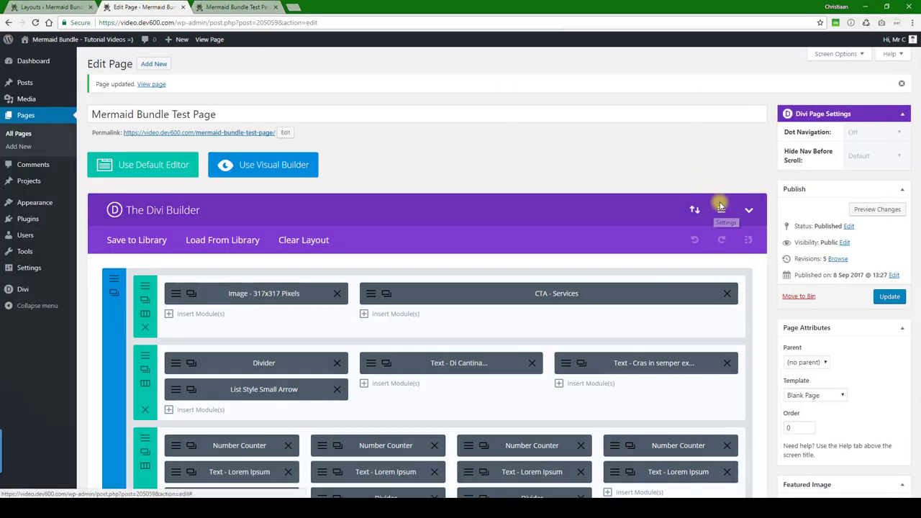
pyautogui.click(468, 255)
pyautogui.hotkey('ctrl', 'v')
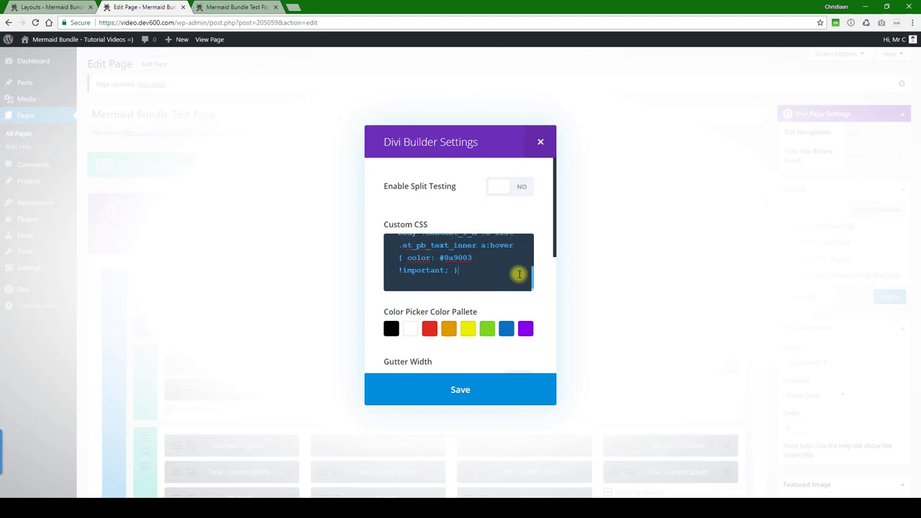
pyautogui.click(464, 387)
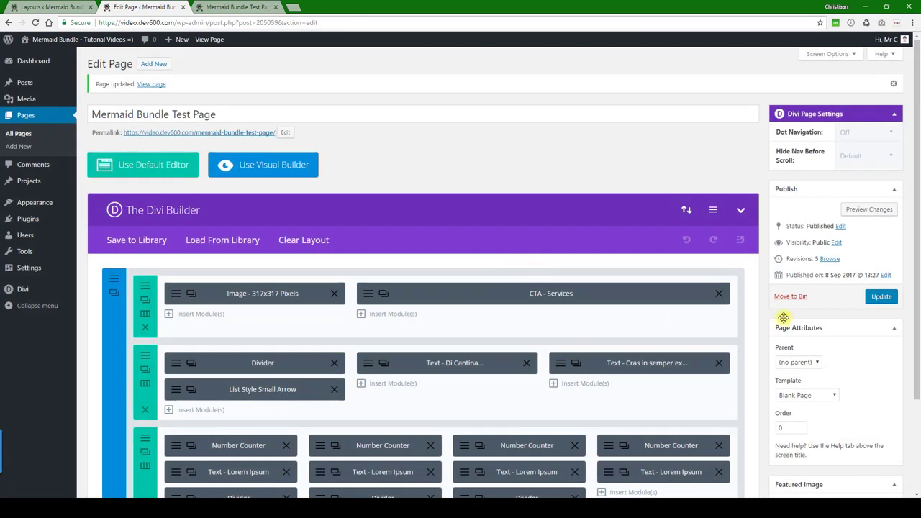
# Step: Update the page with the new custom CSS and reload the live Mermaid Bundle test page
pyautogui.click(881, 296)
pyautogui.click(237, 7)
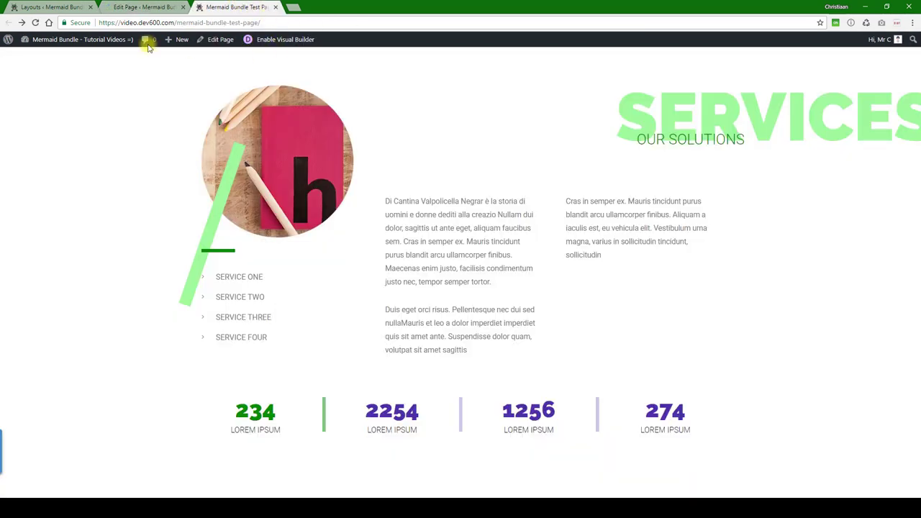
pyautogui.click(36, 23)
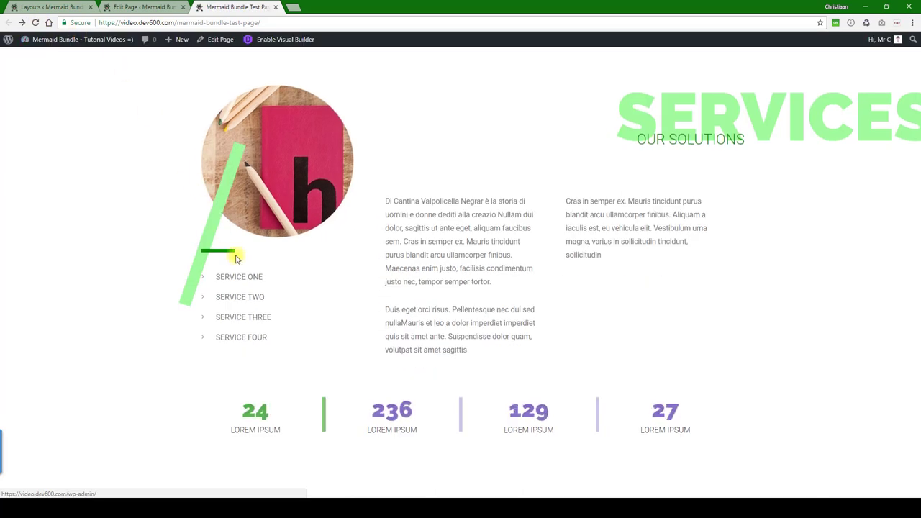